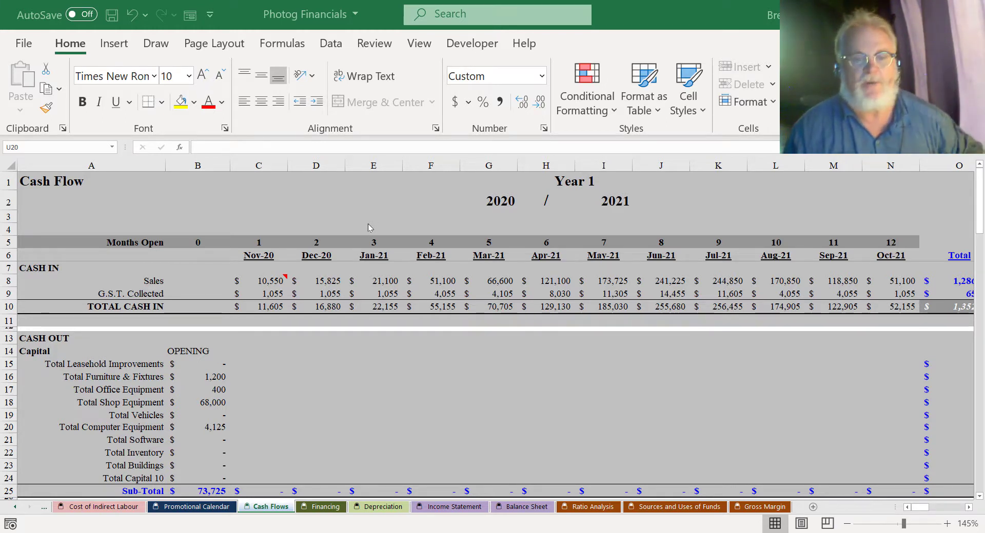
Review the Year 1 Cash Balance row, then the Total Cash In row and the February 2021 sales and G.S.T. figures
scroll(365, 229, "down", 15)
scroll(365, 230, "down", 7)
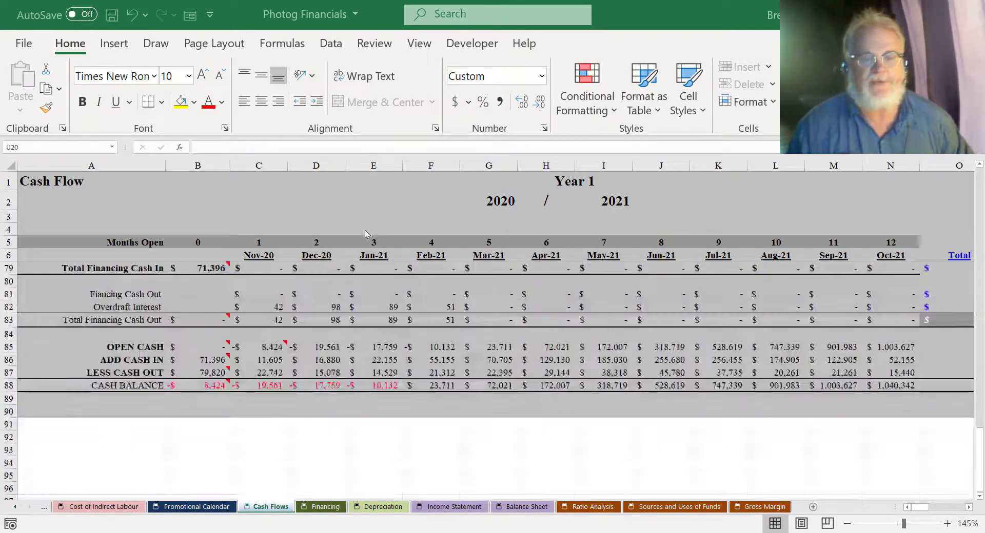
left_click(7, 385)
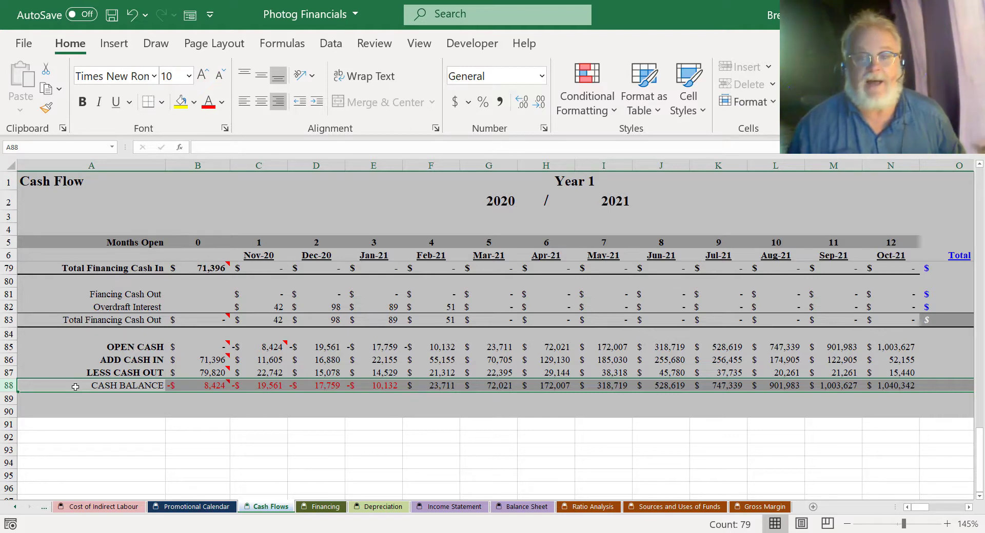
scroll(75, 387, "up", 7)
scroll(76, 387, "up", 17)
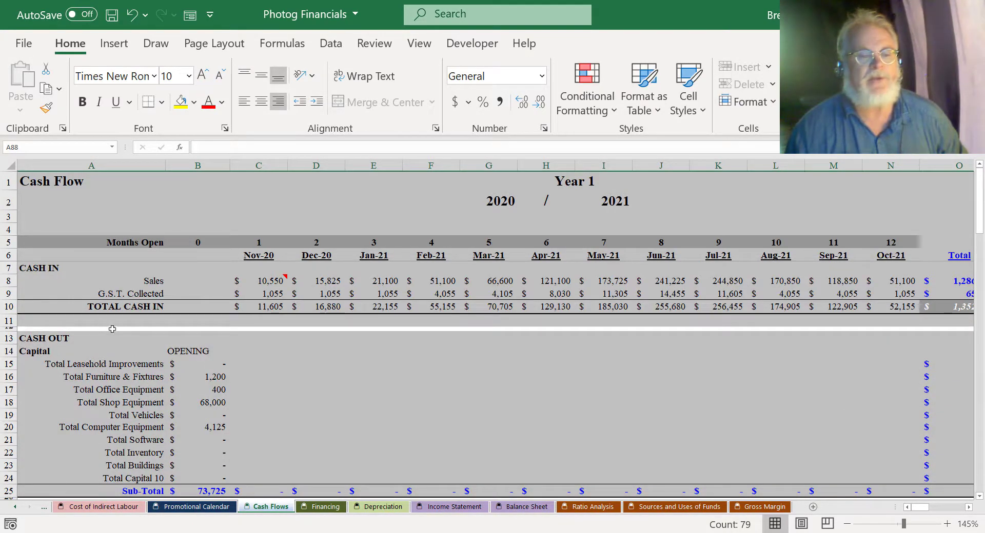
left_click(9, 306)
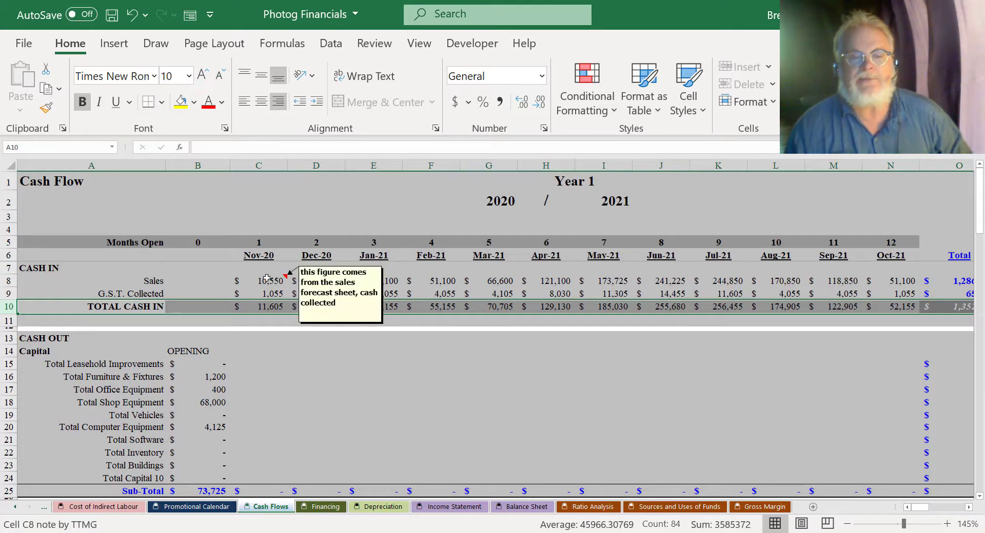
left_click(424, 280)
left_click_drag(425, 279, 427, 294)
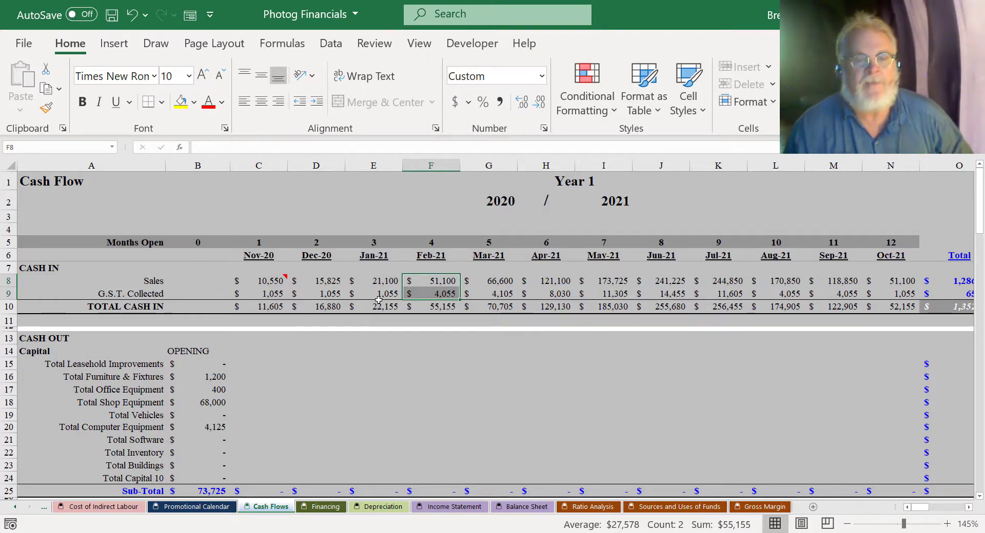
Examine the Year 1 Cash Out section and its capital categories from Total Leadership Improvements to Total Capital 10
left_click(27, 337)
key("shift+space")
scroll(372, 394, "down", 1)
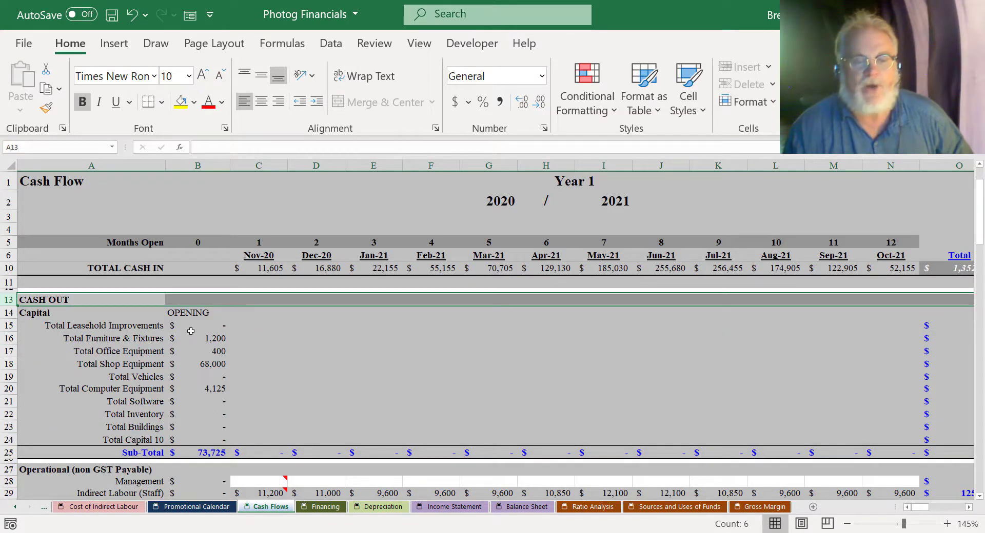
left_click(363, 363)
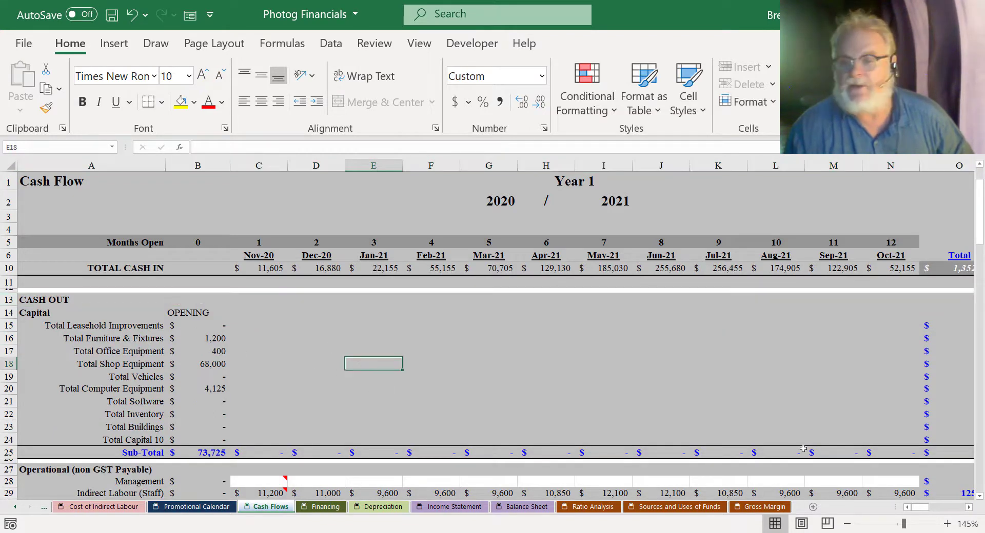
left_click_drag(108, 327, 83, 442)
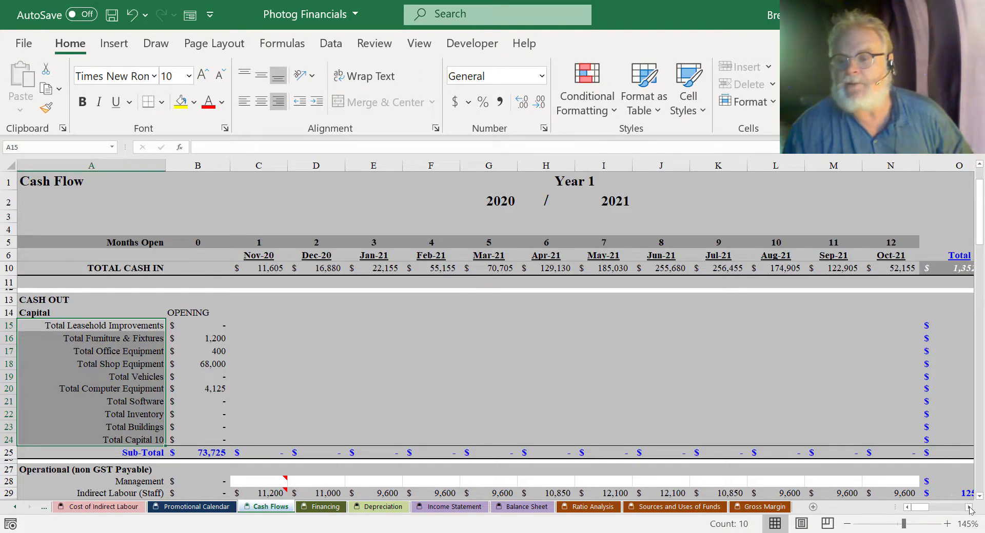
Inspect the capital purchases in Years 2 and 3 for computer equipment, leasehold improvements, furniture and vehicles, and return to Year 1
left_click_drag(969, 508, 970, 510)
left_click(639, 389)
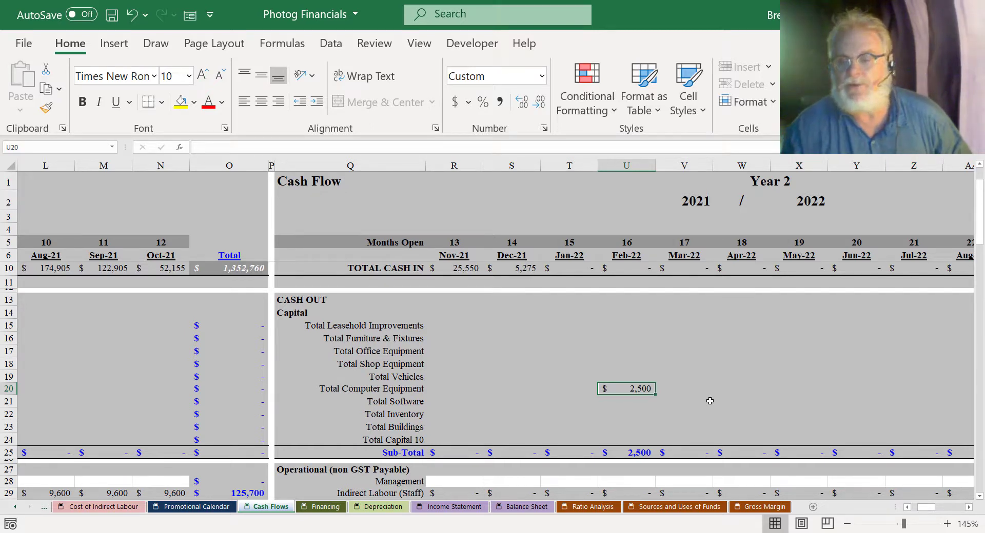
left_click(968, 507)
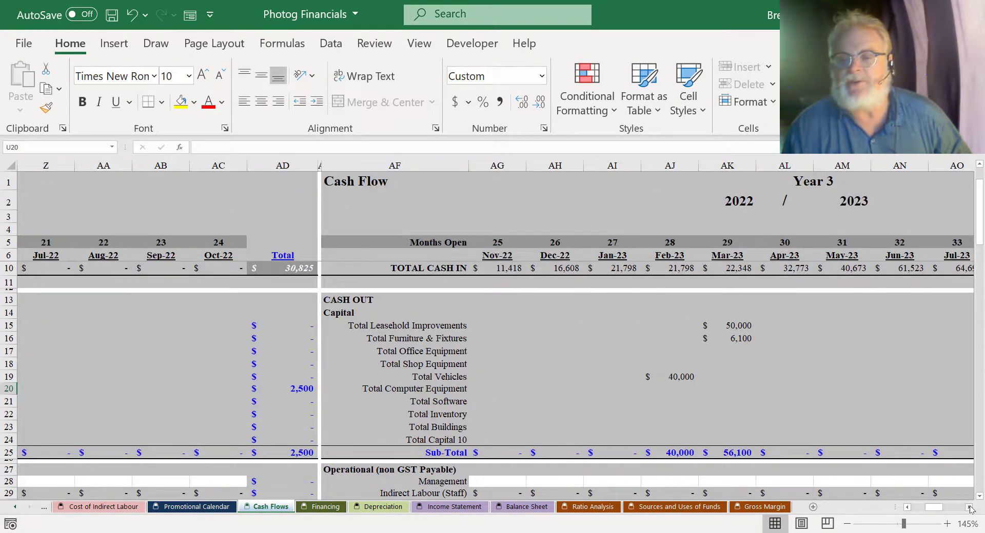
left_click(969, 507)
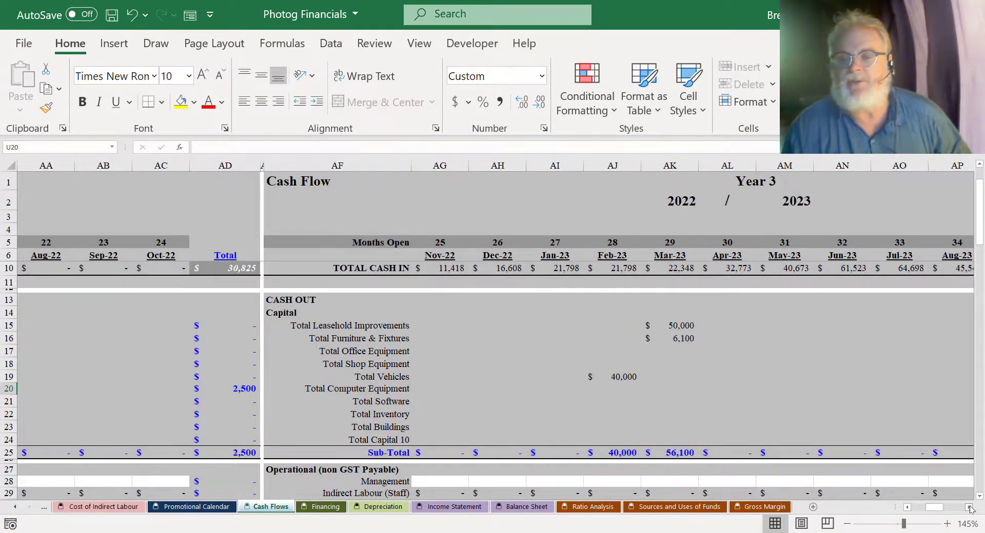
left_click(682, 324)
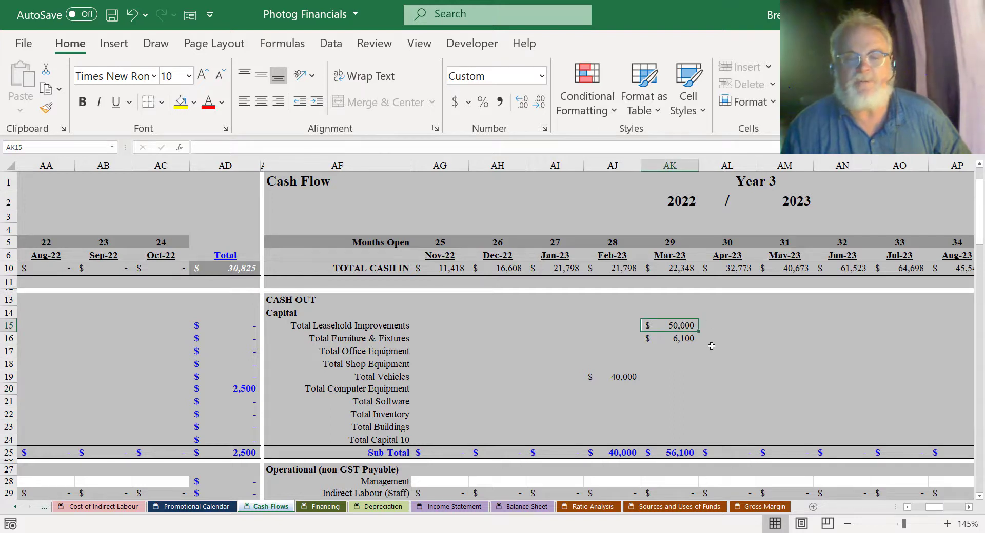
left_click(688, 341)
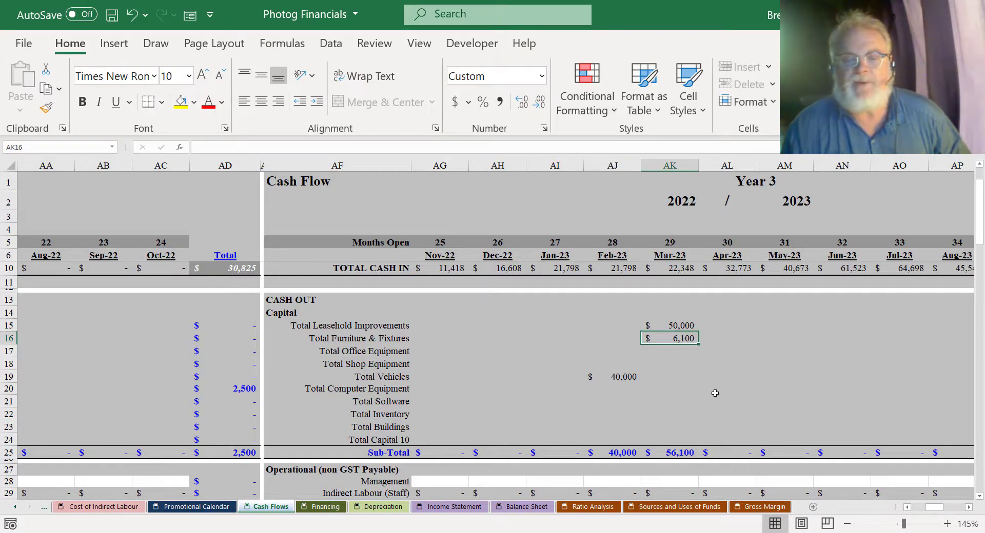
left_click(623, 378)
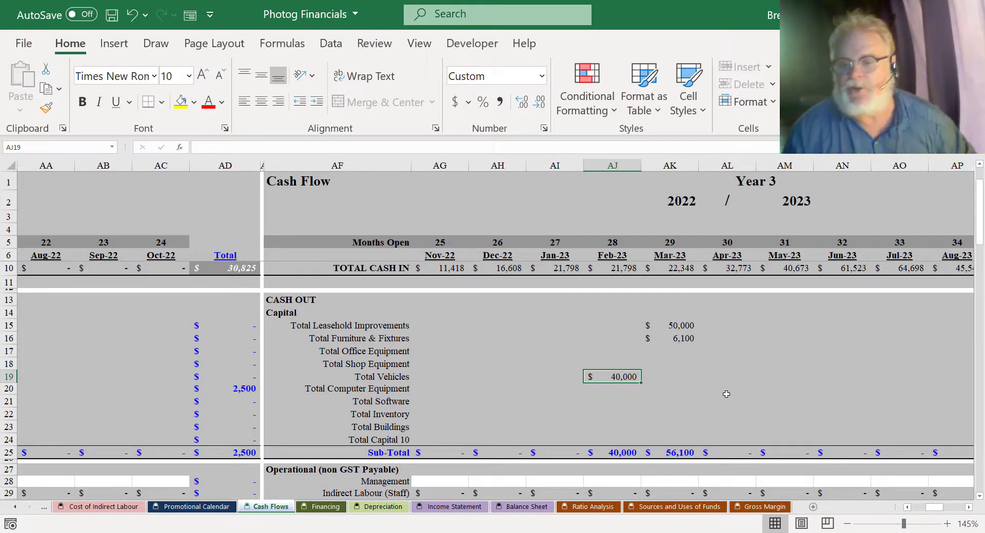
left_click(907, 507)
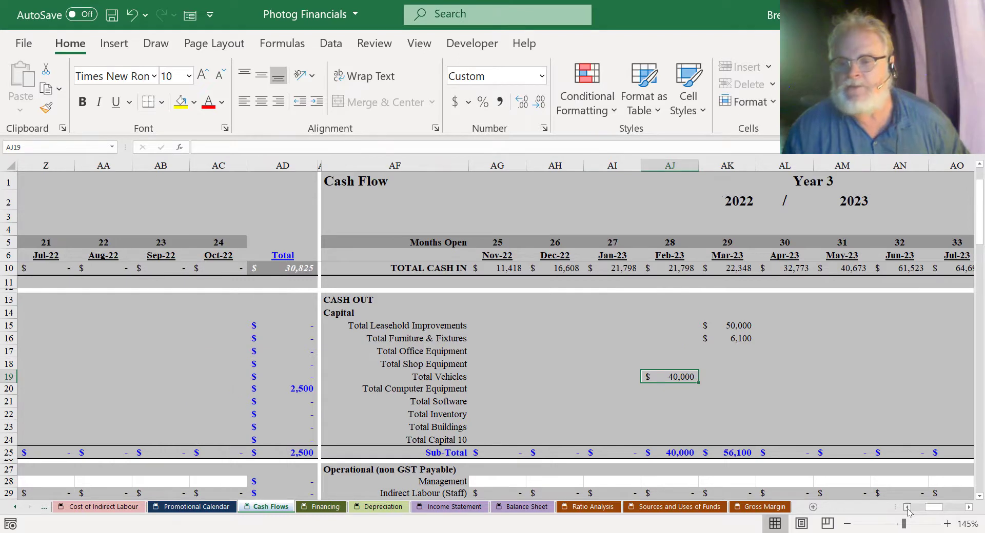
left_click(906, 508)
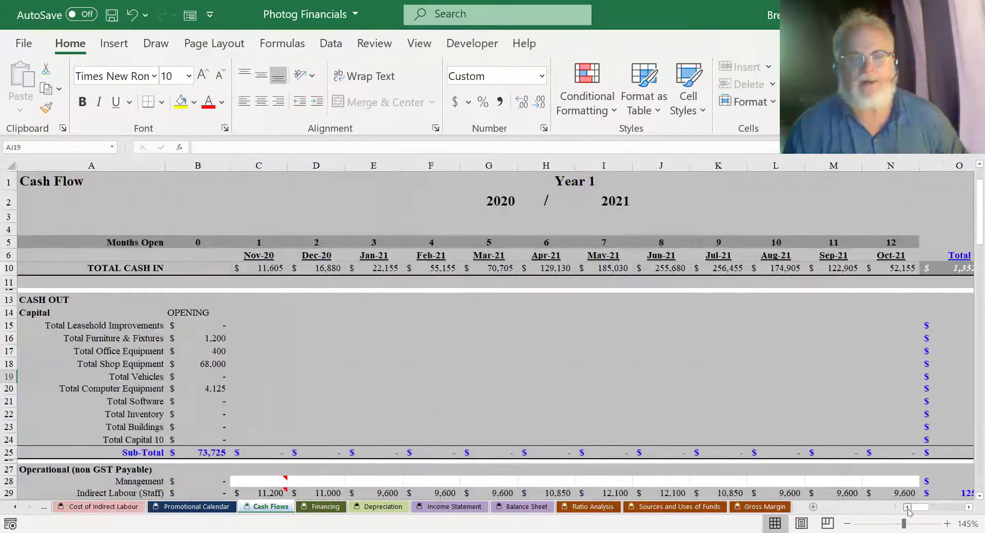
Review the Year 1 Operational (non GST Payable) expenses and read the November 2020 notes for Management and Dividends
scroll(415, 327, "down", 4)
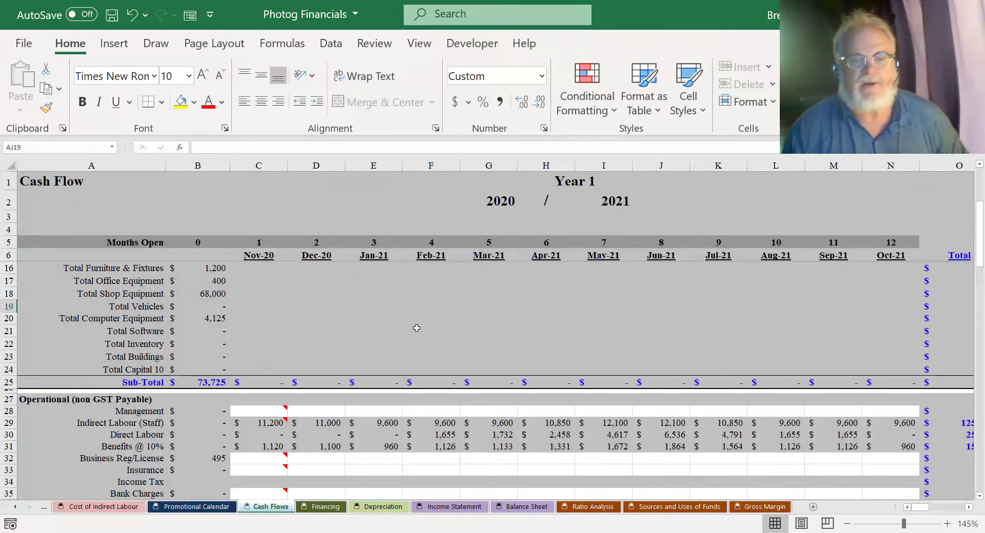
scroll(416, 328, "up", 1)
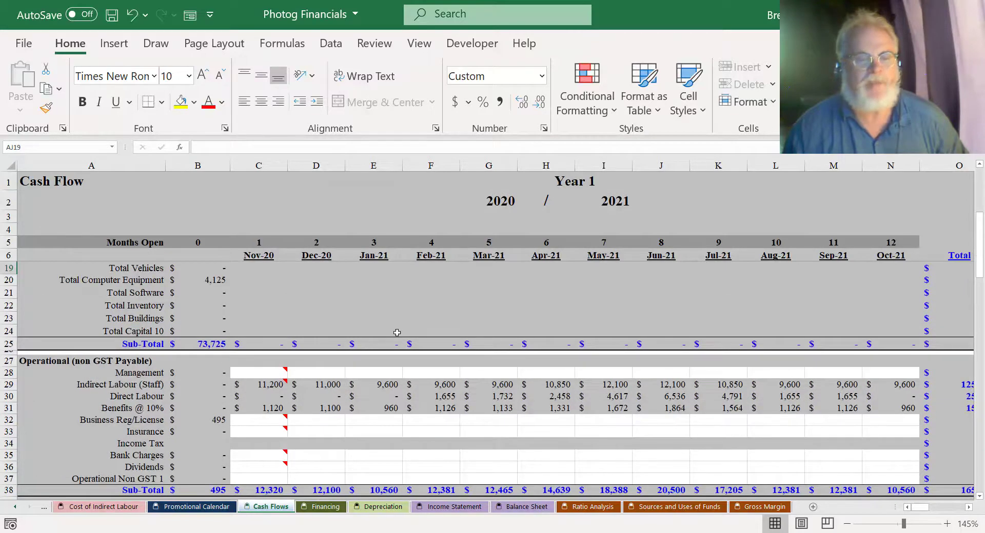
scroll(136, 315, "up", 3)
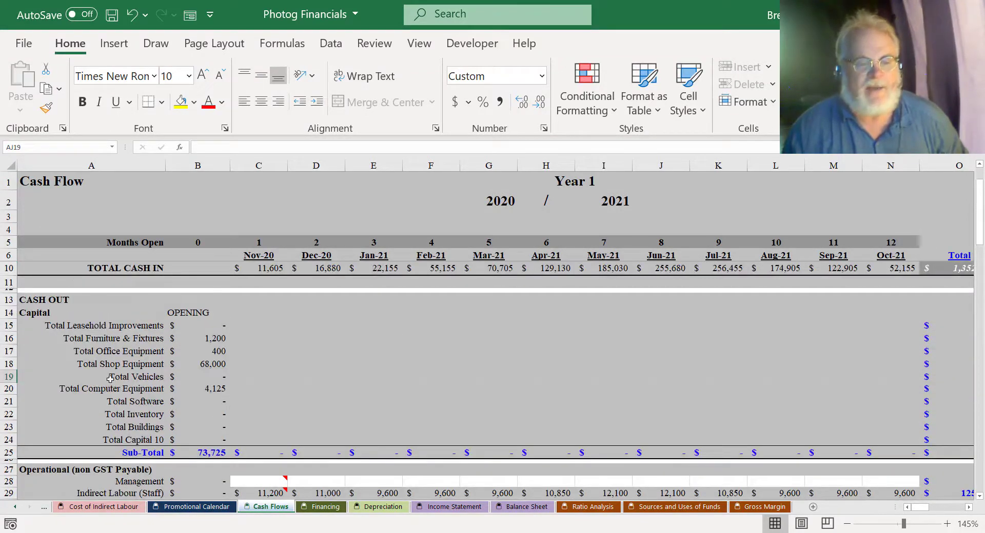
scroll(110, 379, "down", 4)
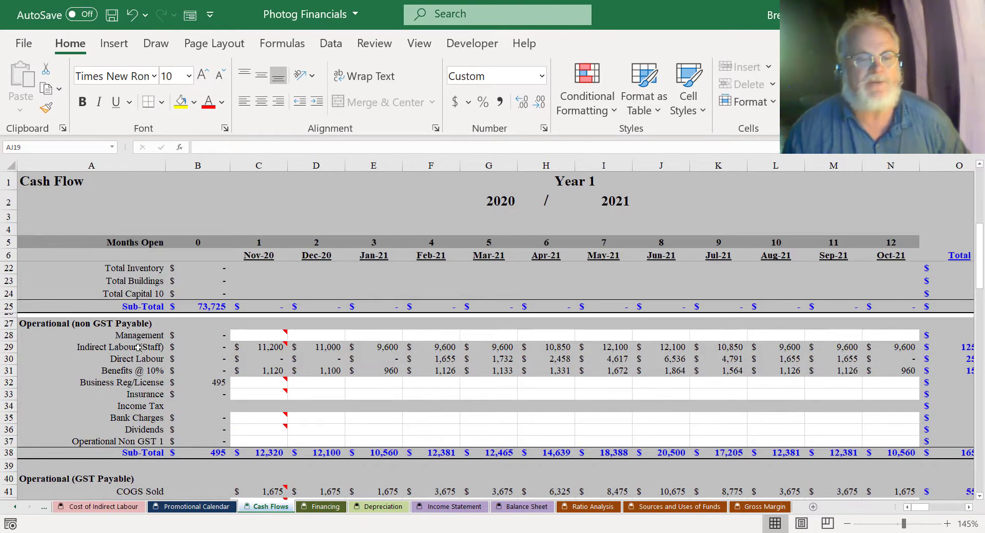
mouse_move(256, 337)
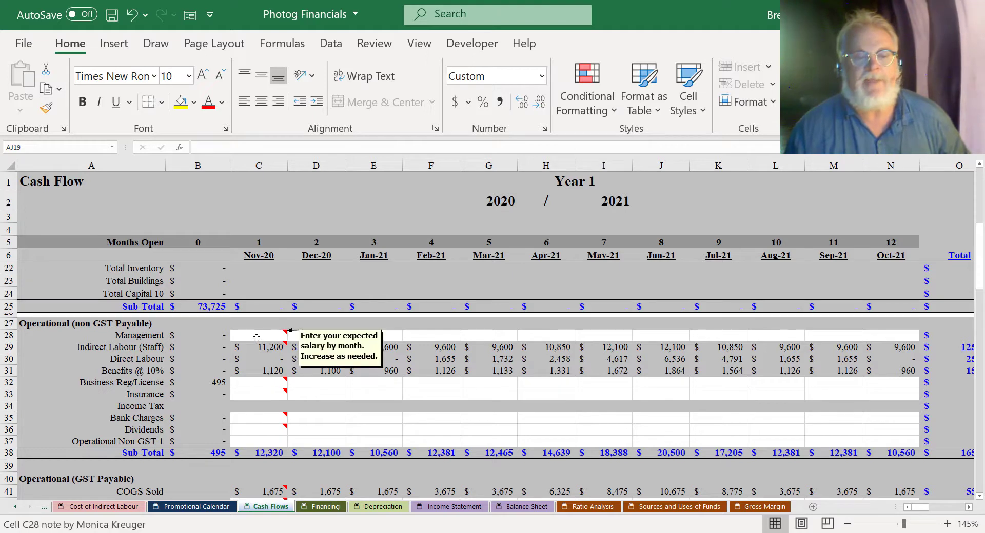
left_click(256, 336)
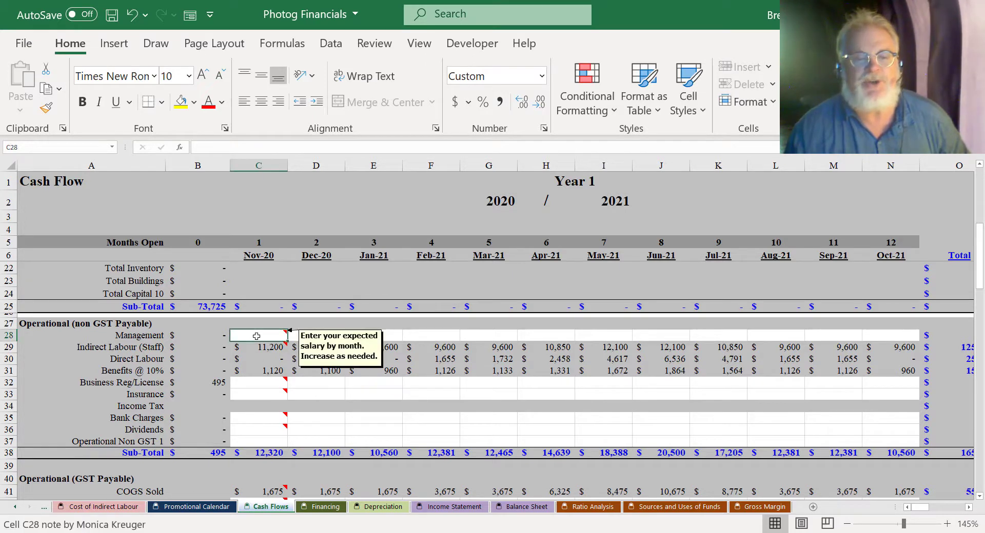
mouse_move(249, 426)
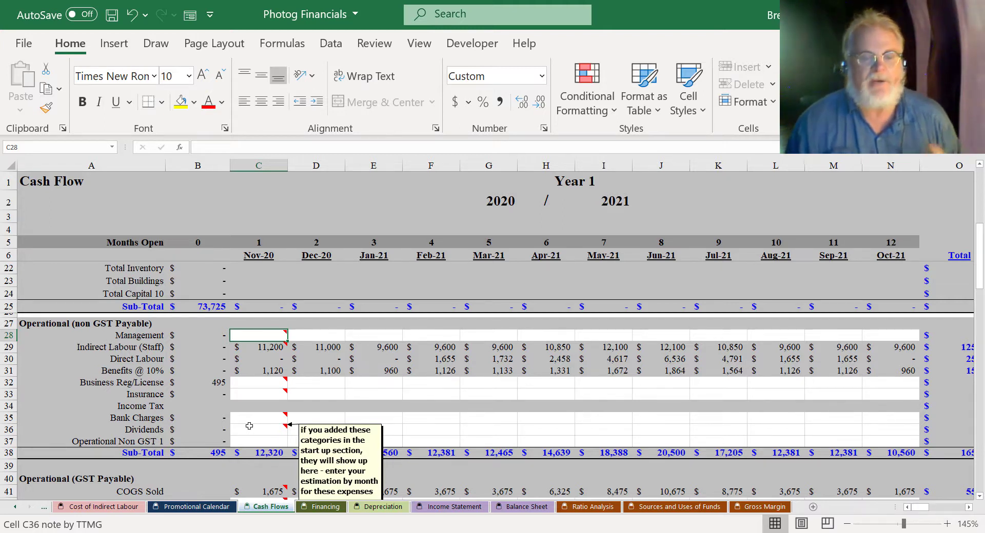
Enter 50 as the Business Reg/License expense for Oct-21 in Year 1
scroll(362, 420, "down", 1)
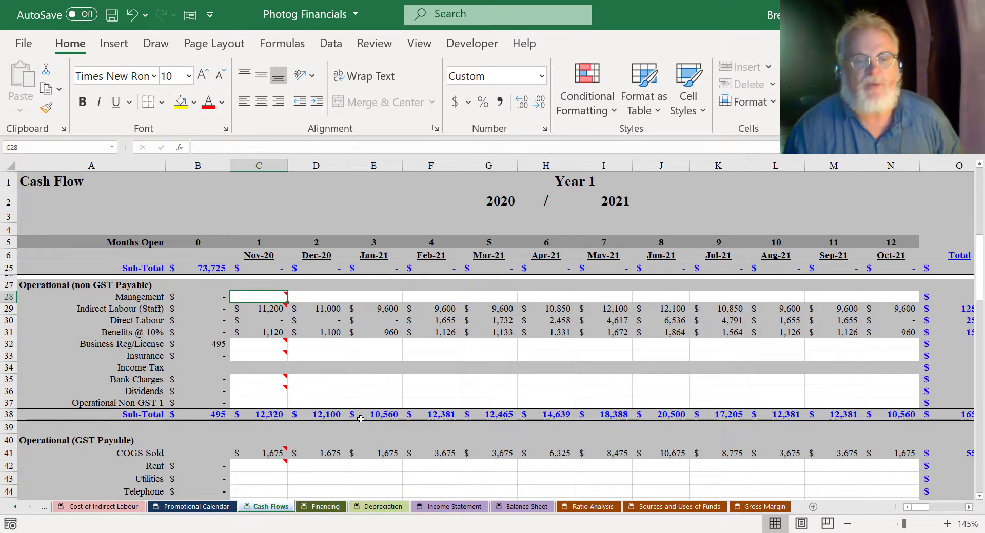
left_click(160, 345)
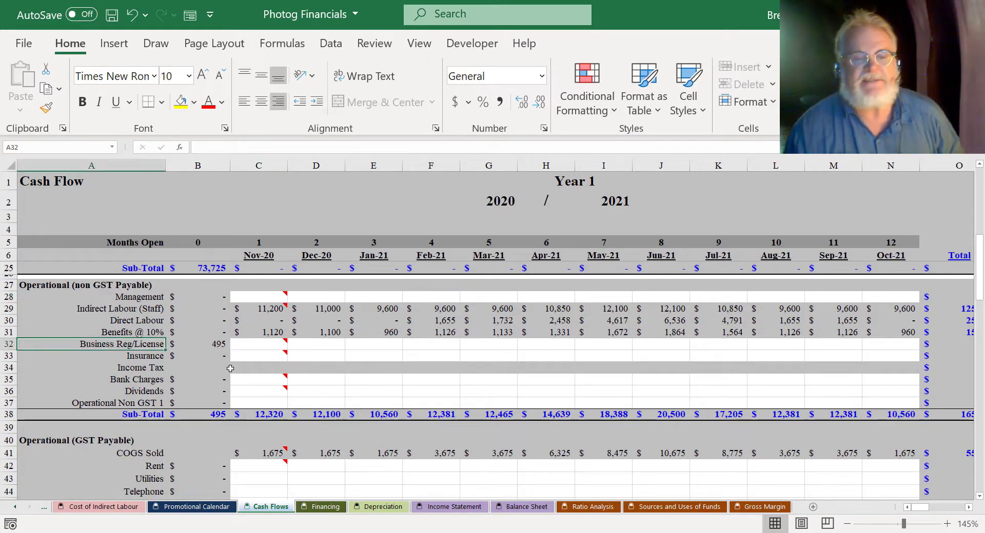
left_click(211, 345)
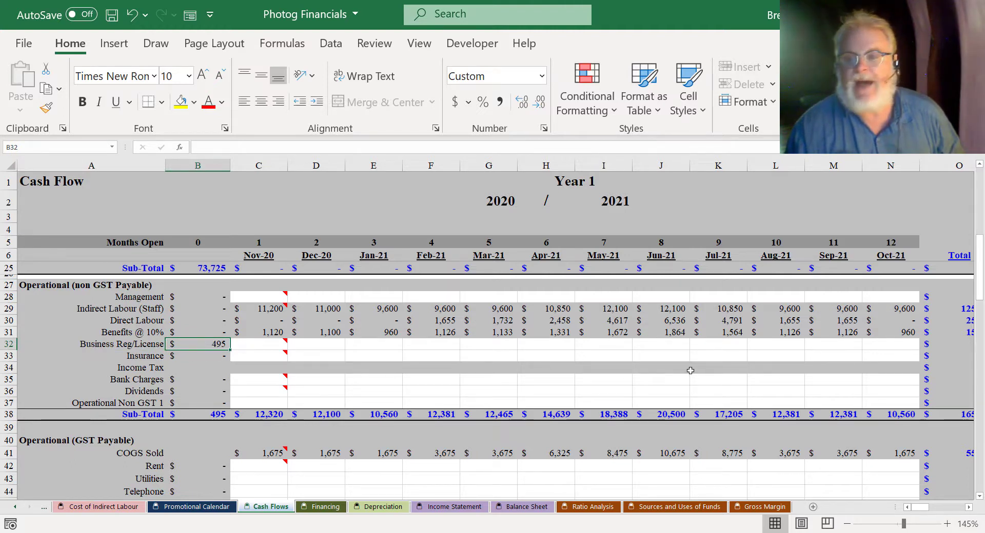
left_click(886, 345)
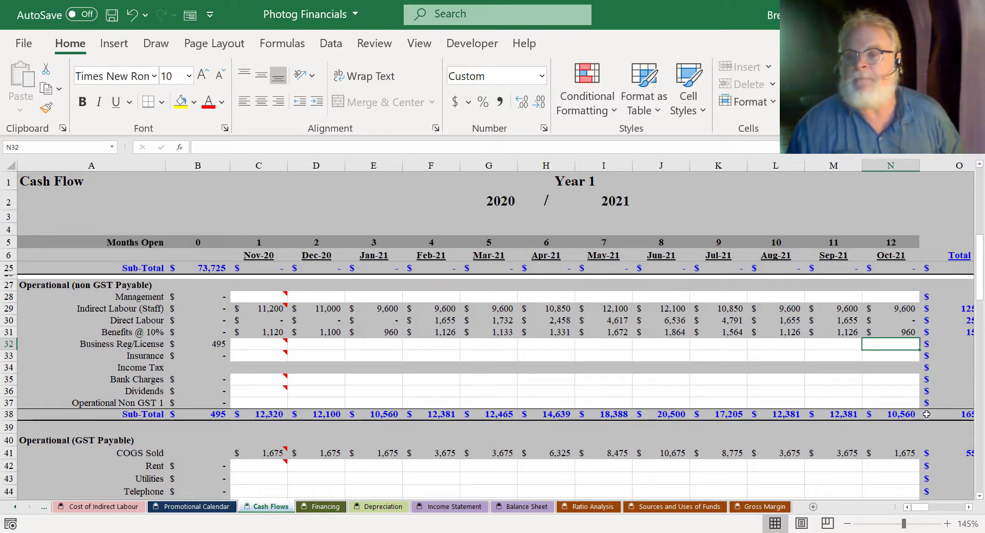
type("50")
key("Return")
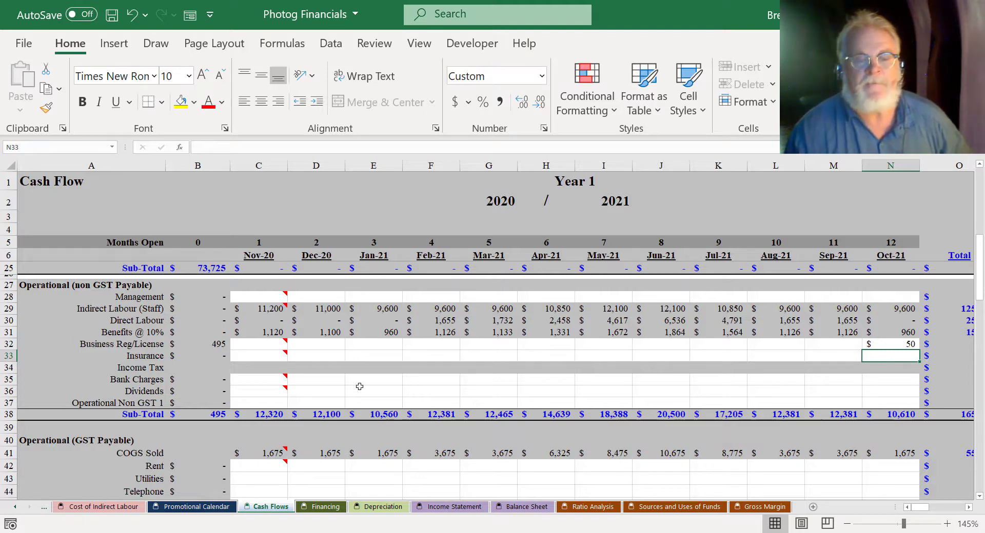
Enter an Insurance expense of 100 for Nov-20 and fill it across every month through Oct-21
left_click(208, 356)
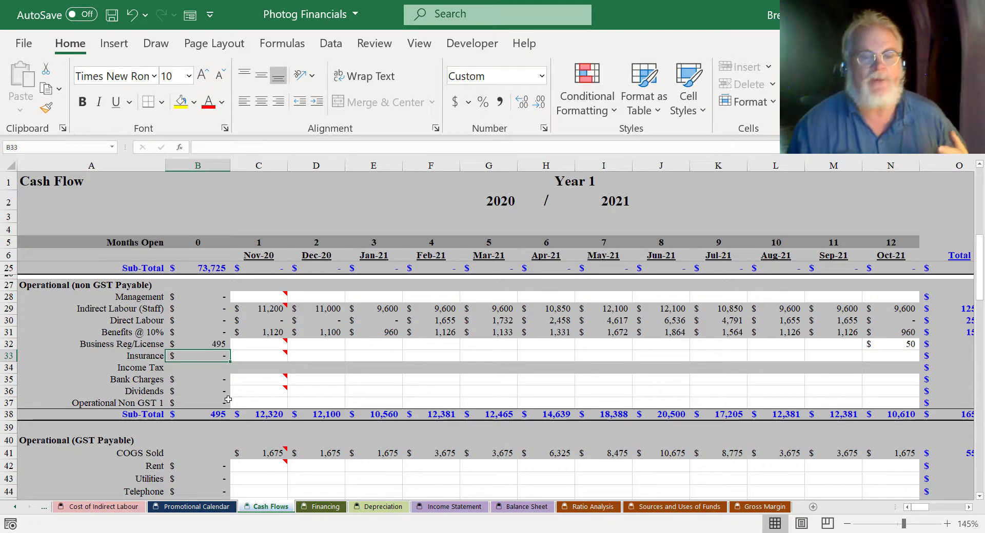
left_click(250, 355)
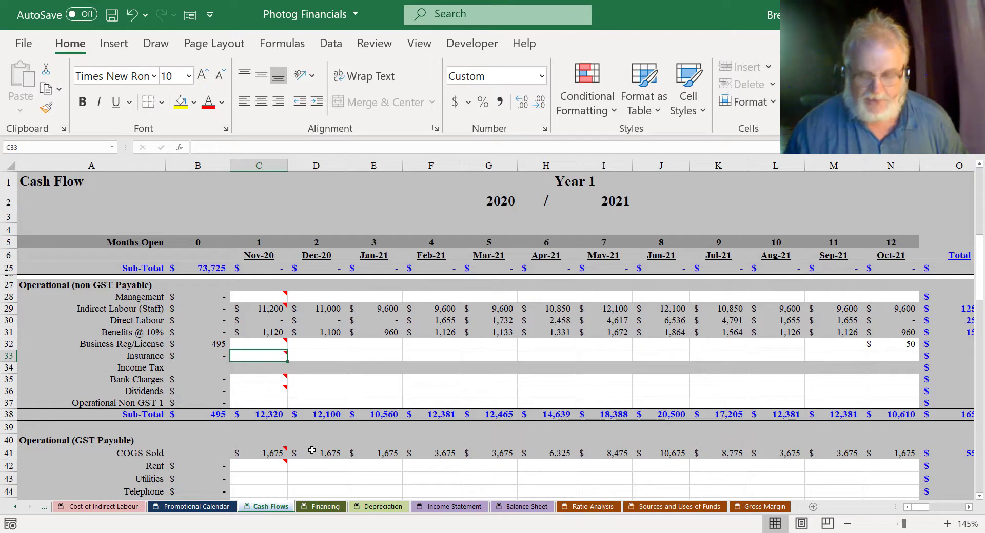
type("15")
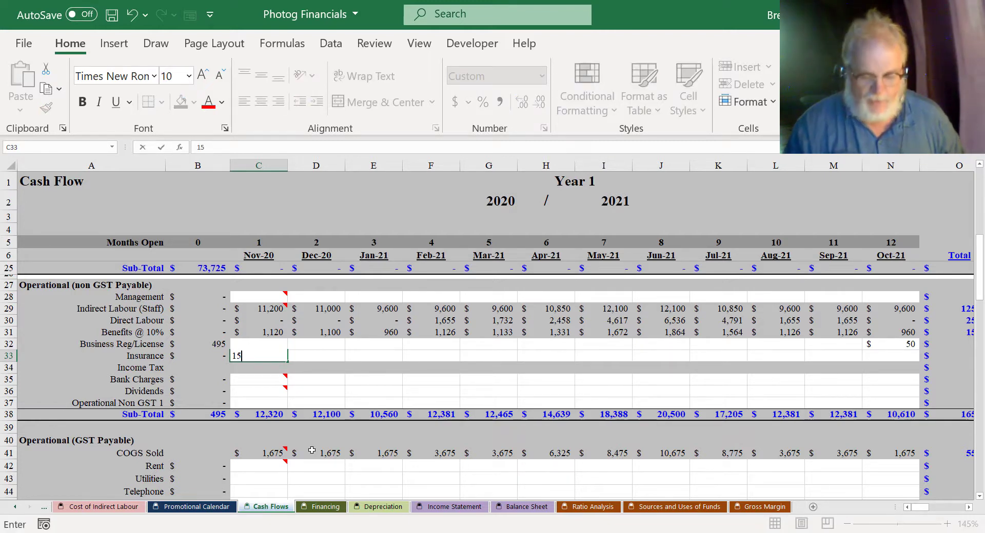
key("BackSpace")
key("BackSpace")
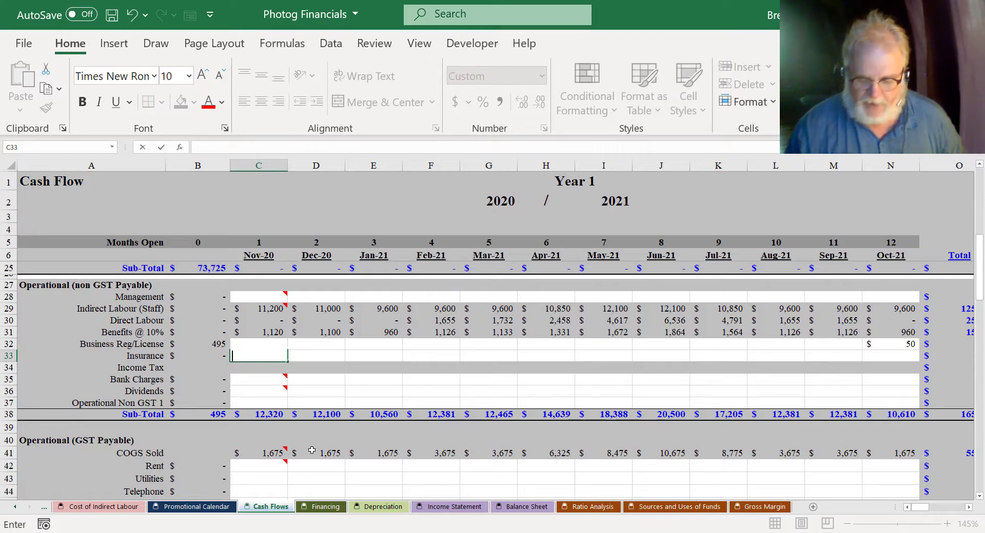
type("100")
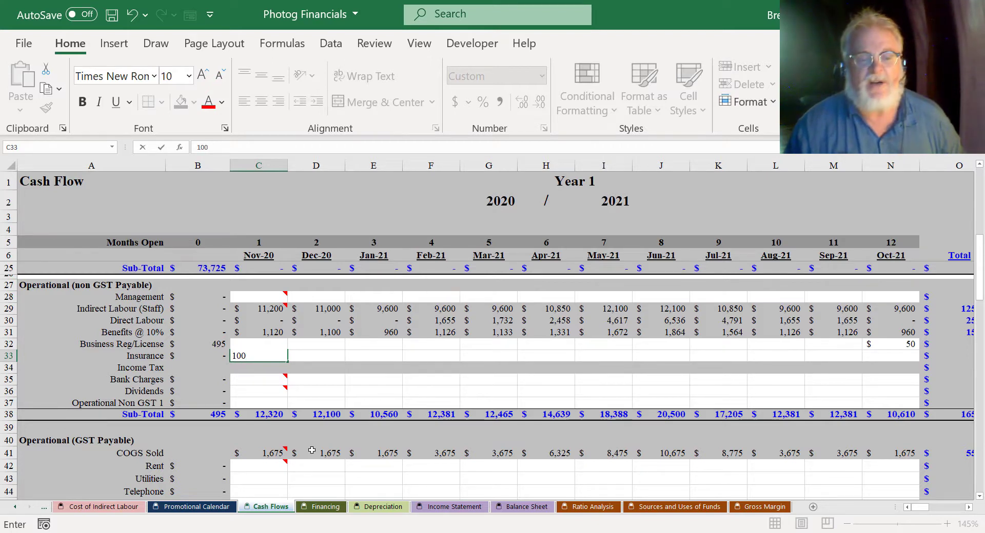
key("Return")
left_click(265, 356)
left_click_drag(287, 362, 918, 364)
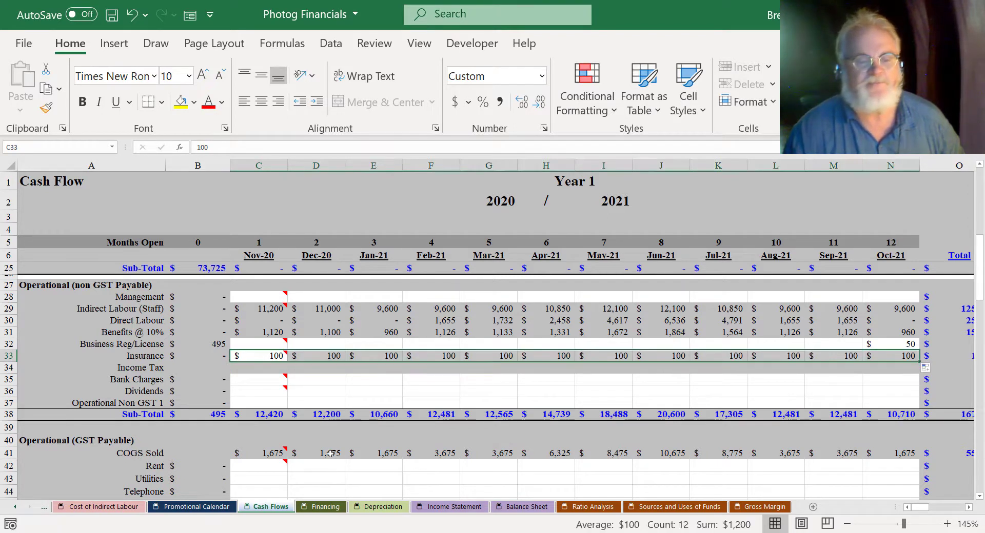
Enter a Bank Charges expense of 50 for Nov-20 and fill it across every month through Oct-21
left_click(250, 380)
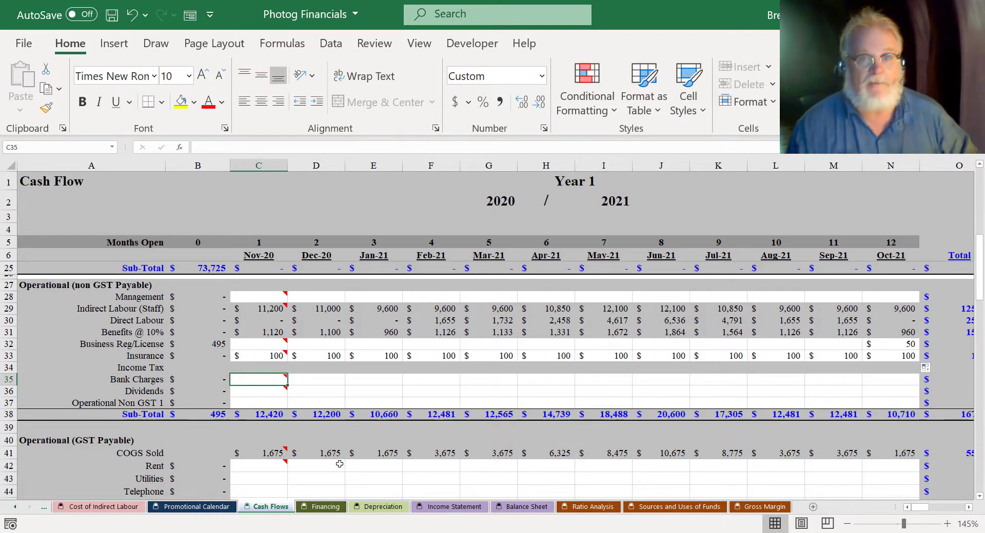
type("50")
key("Return")
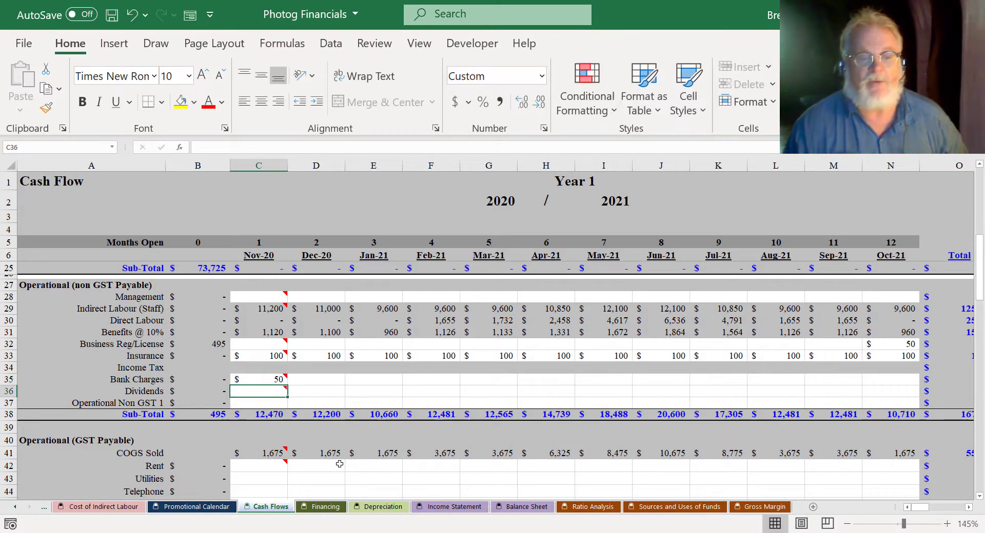
left_click(262, 379)
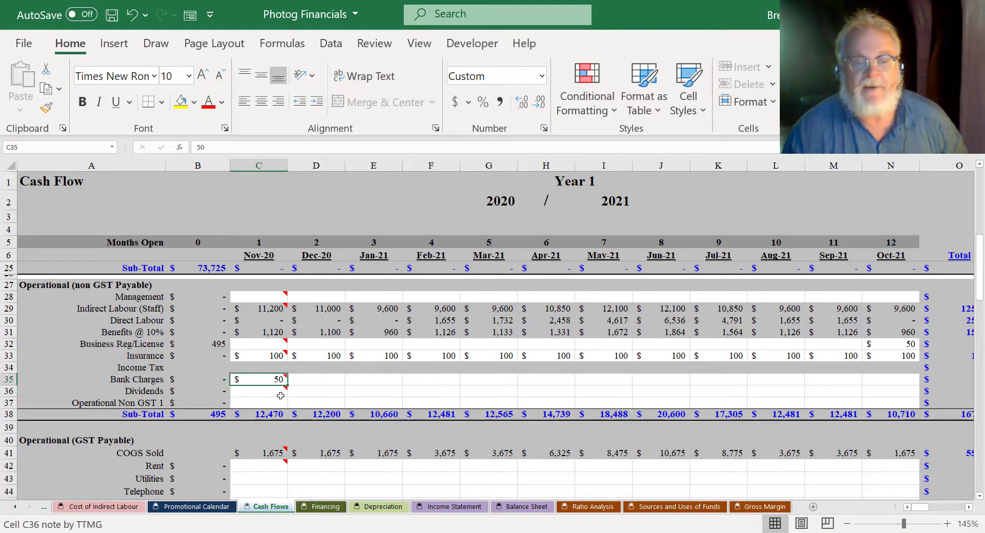
left_click_drag(289, 385, 887, 377)
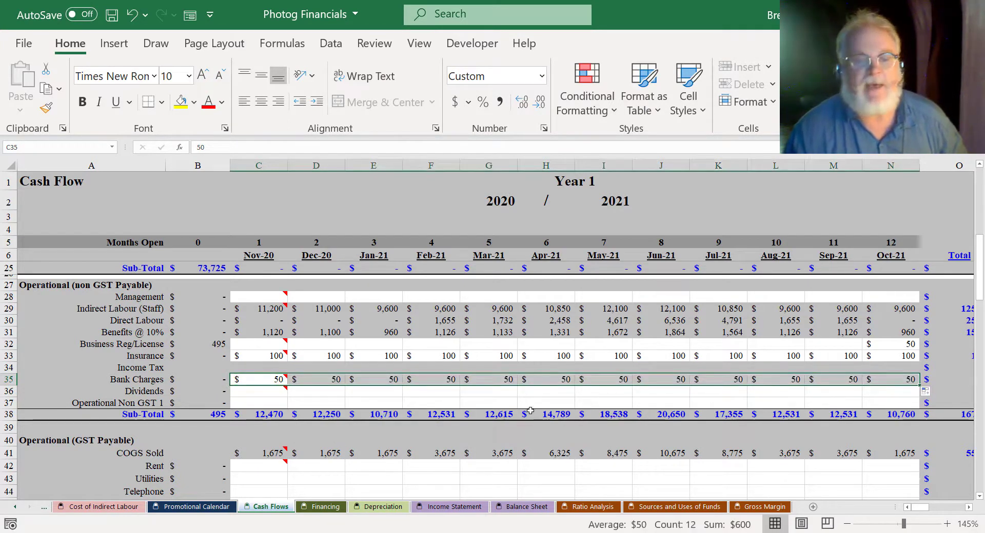
Hide the unused Operational Non GST 1 row beneath Dividends
left_click(276, 395)
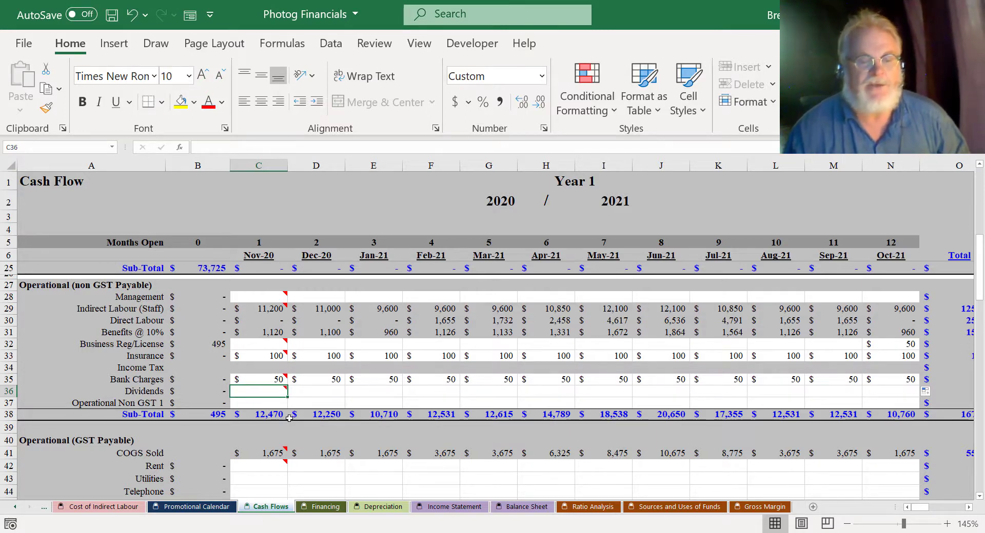
scroll(289, 419, "down", 1)
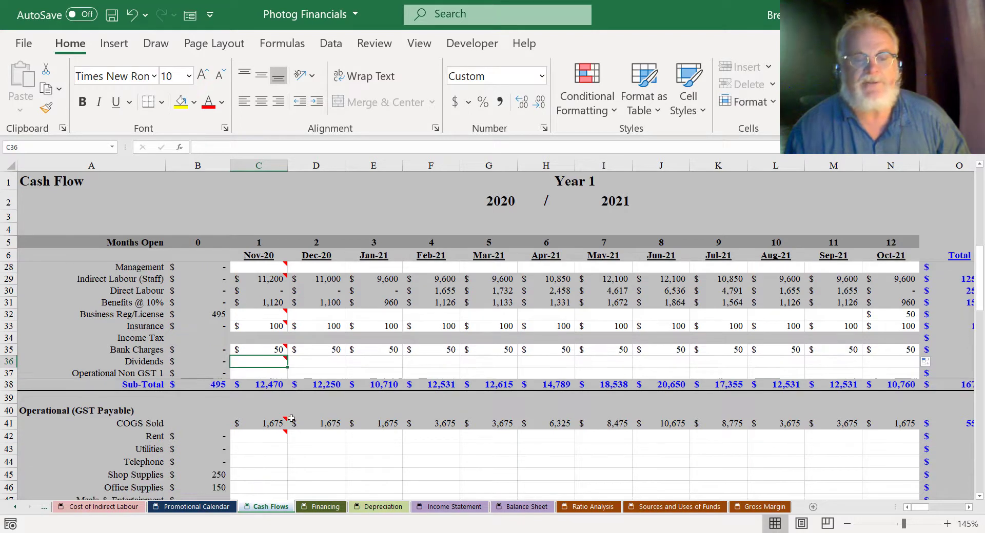
left_click(92, 374)
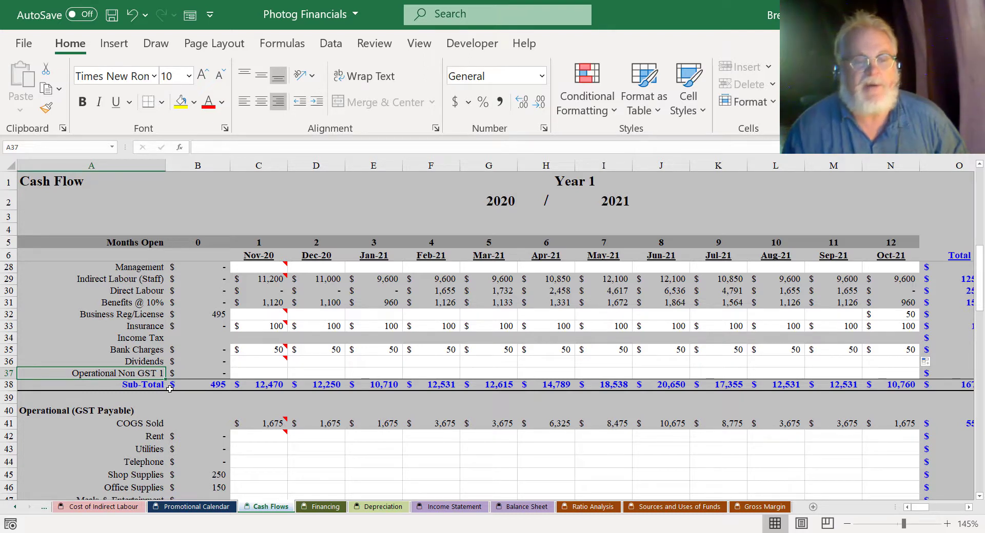
left_click(9, 373)
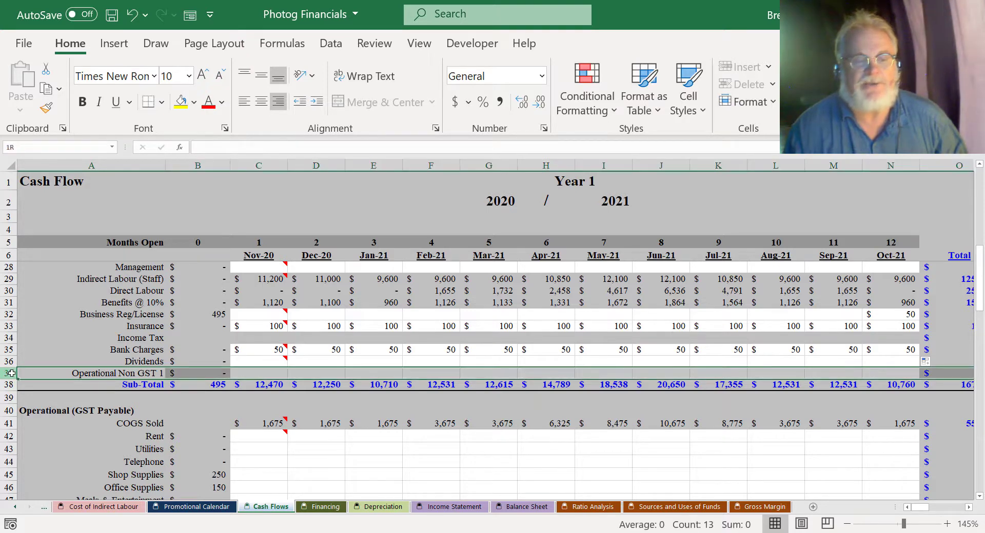
right_click(265, 374)
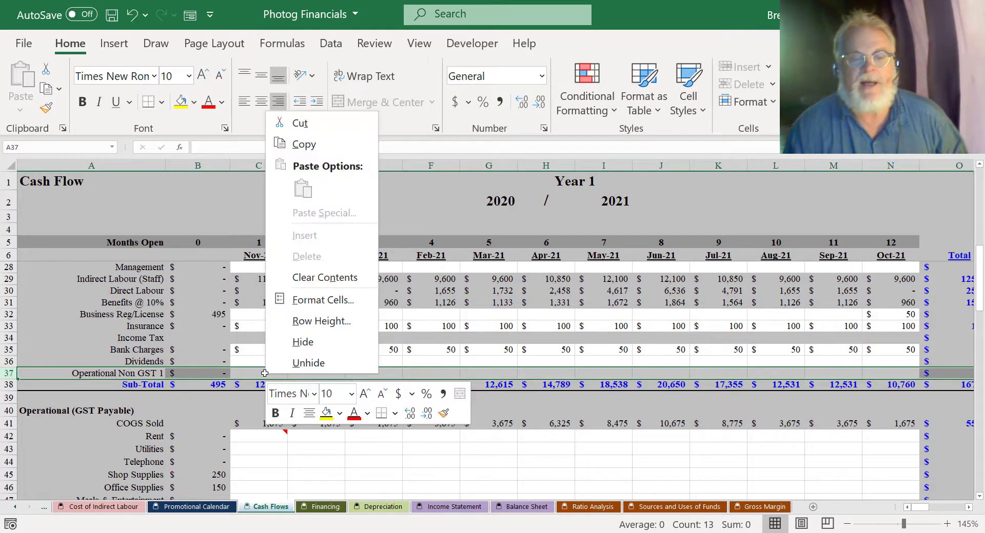
left_click(303, 342)
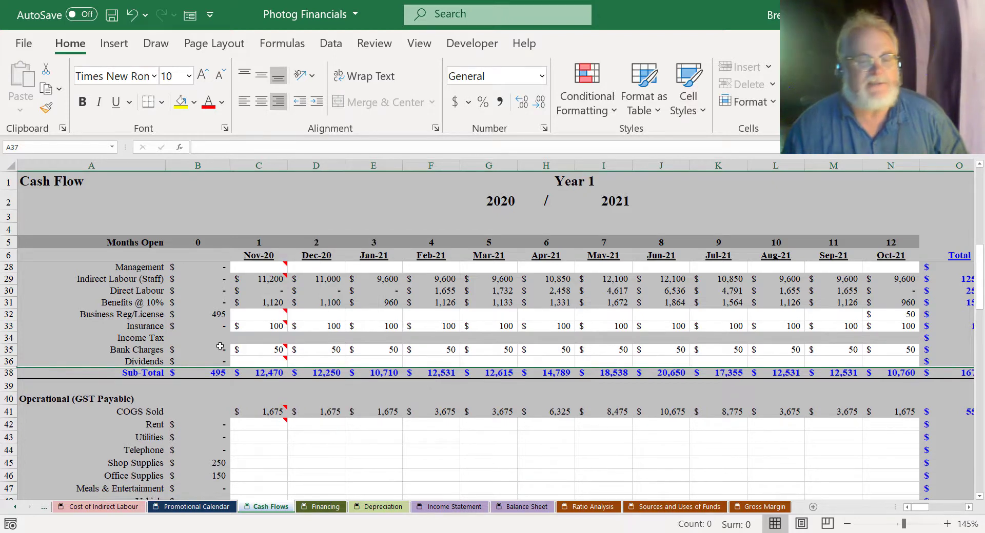
Review the Operational (GST Payable) section, reading the Nov-20 notes for COGS Sold and Rent
scroll(221, 347, "down", 2)
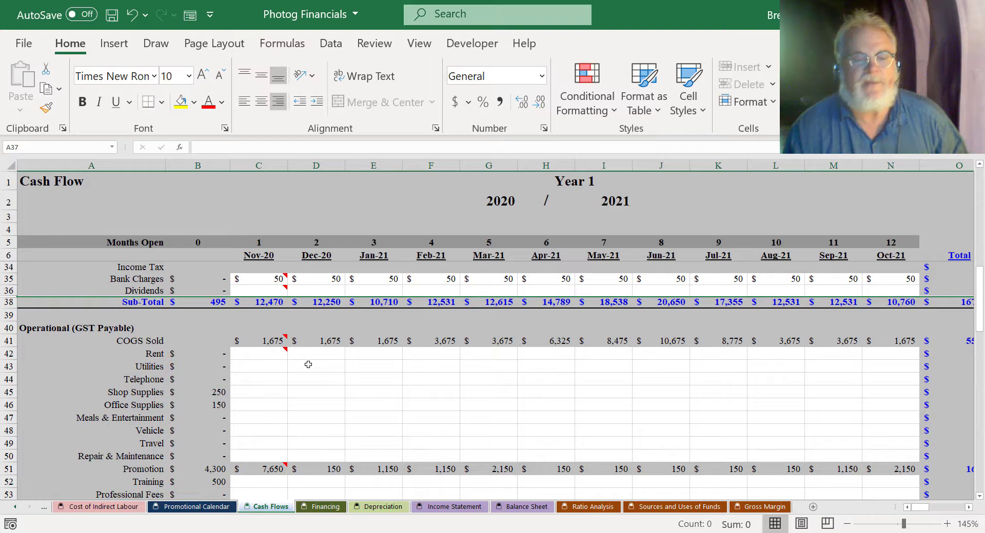
mouse_move(266, 341)
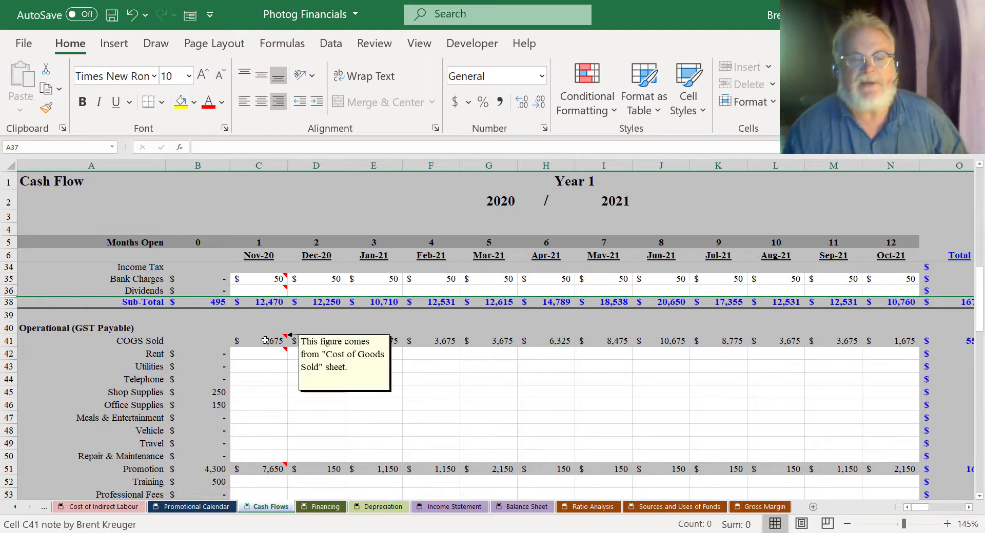
left_click_drag(271, 340, 592, 338)
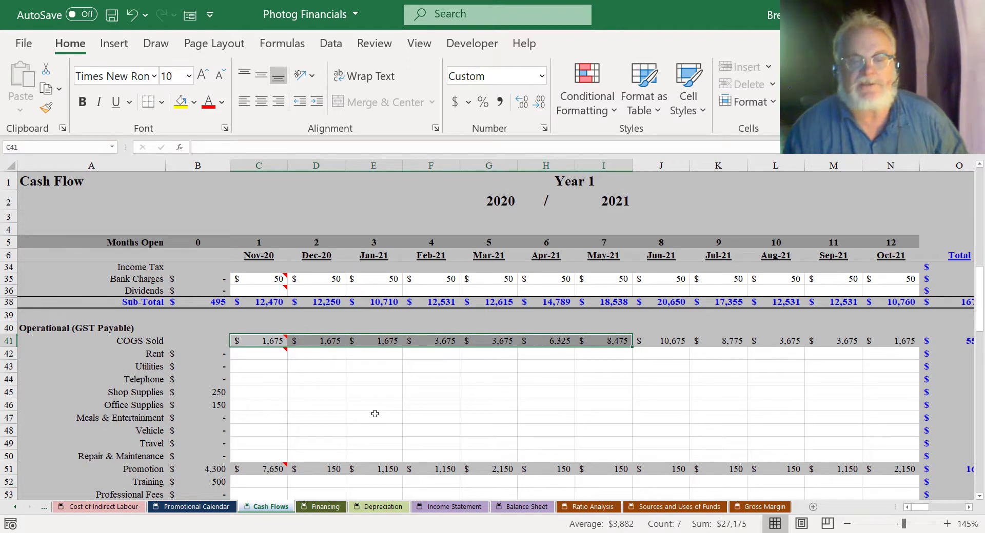
left_click(246, 356)
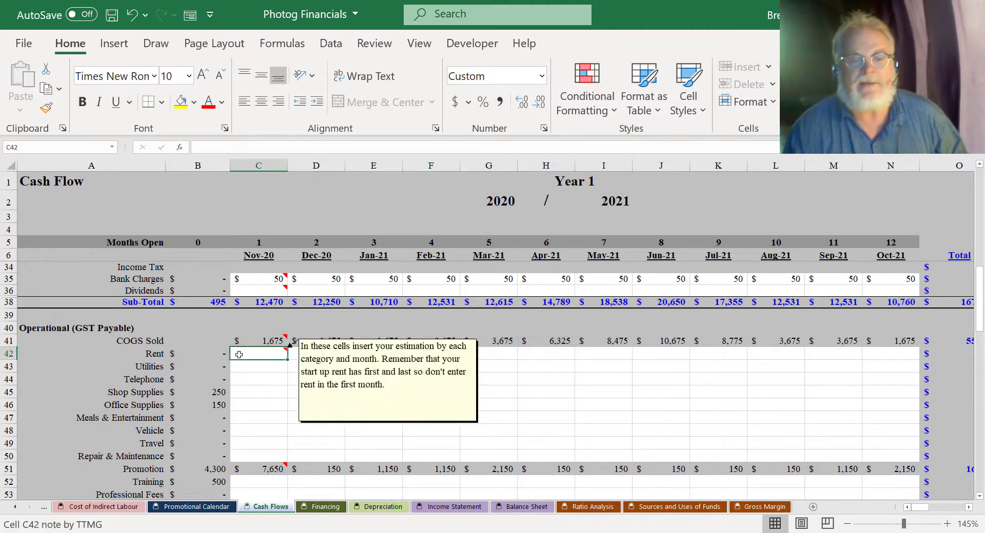
mouse_move(263, 354)
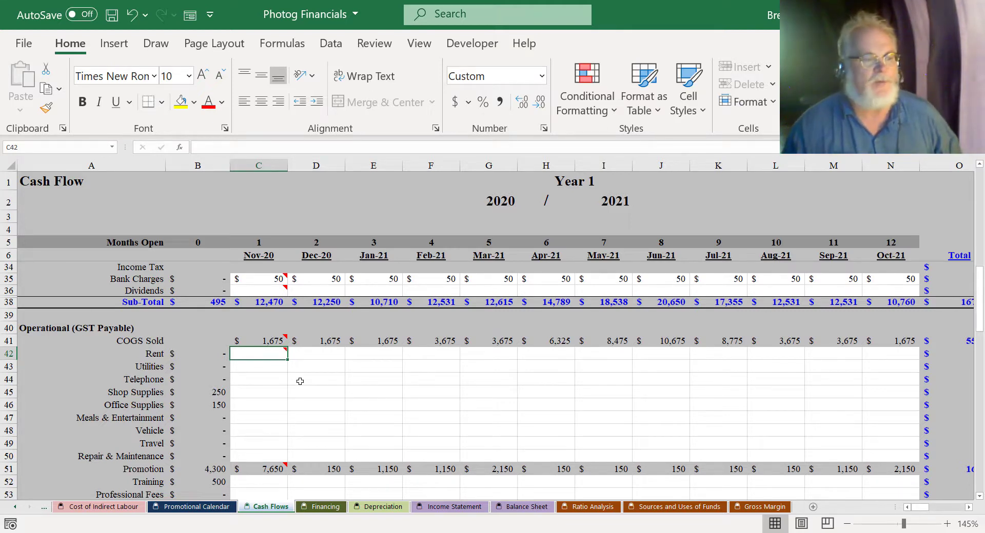
key("alt+Tab")
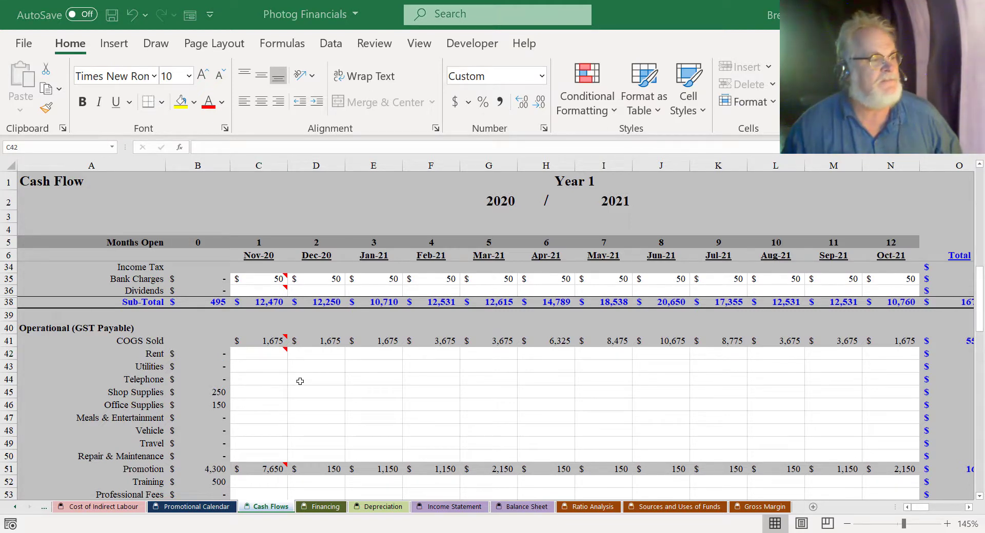
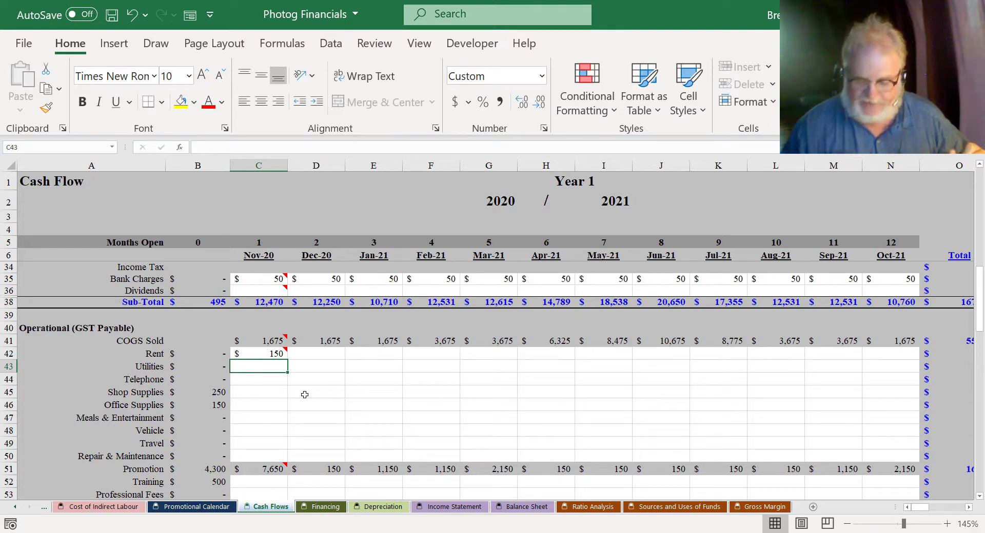
Enter Nov-20 expenses of 50 for Utilities, 80 for Telephone, 100 for Shop Supplies, 40 for Office Supplies and 50 for Meals & Entertainment
type("50")
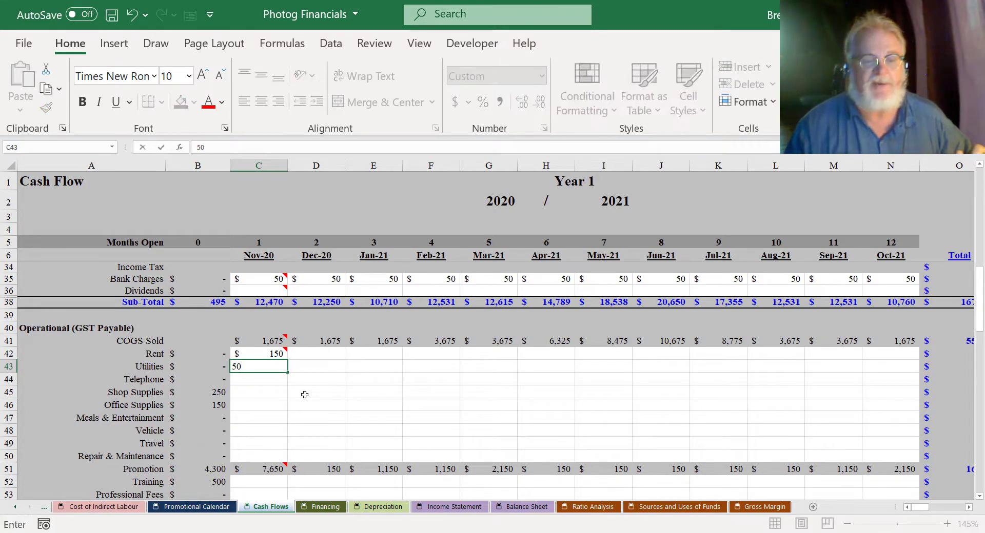
key("Return")
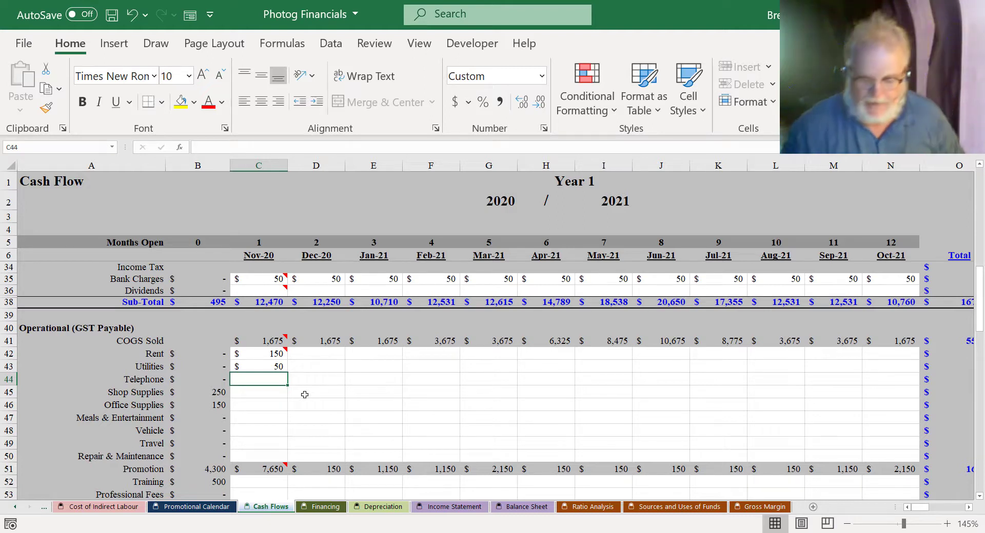
type("80")
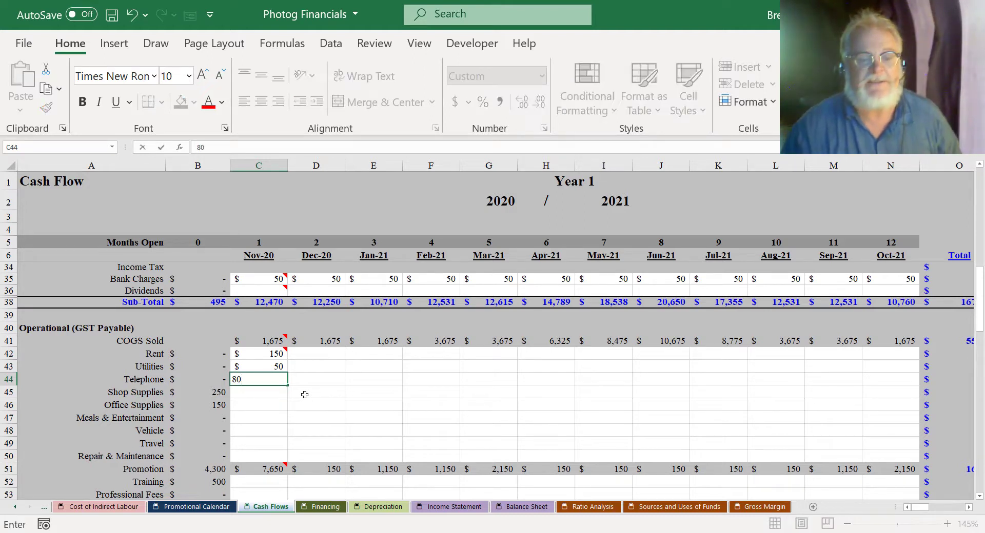
key("Return")
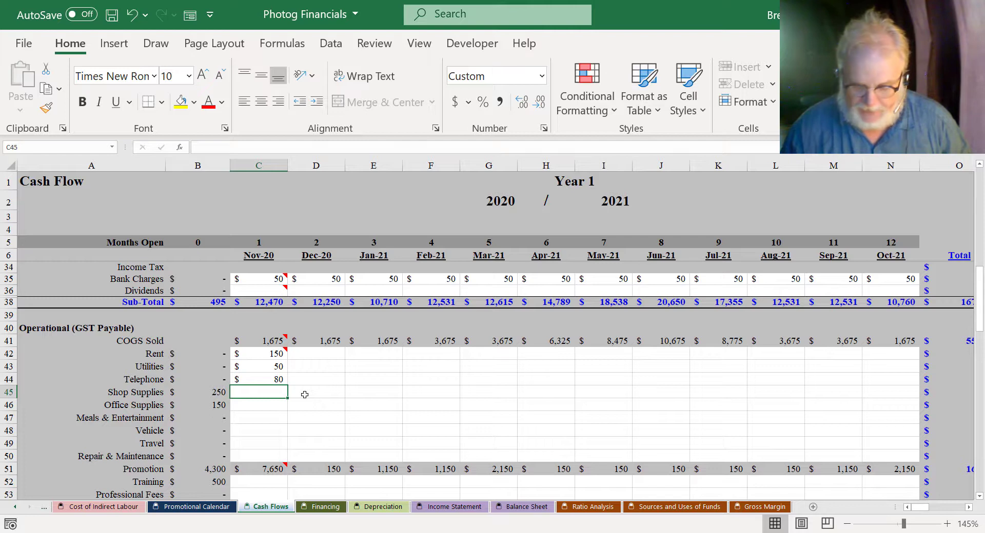
type("100")
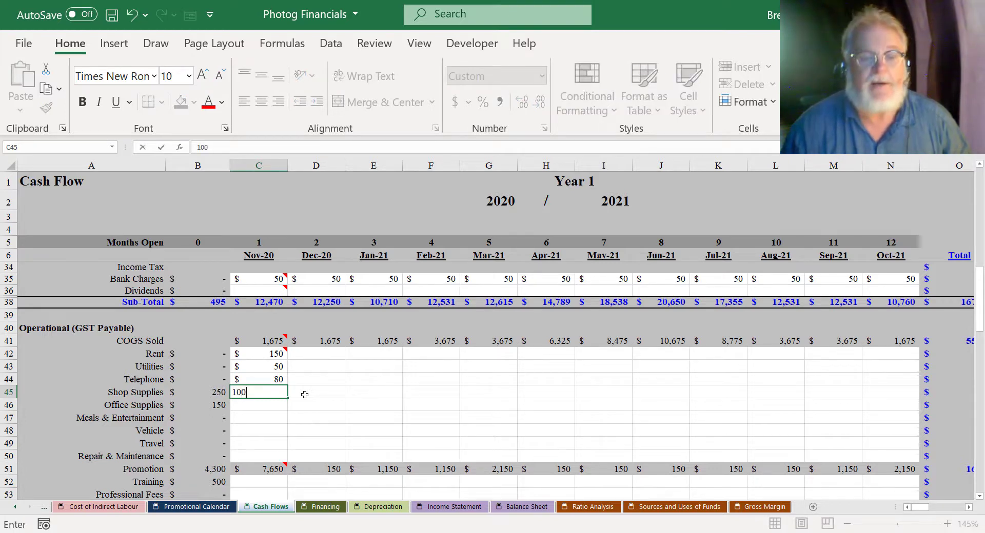
key("Return")
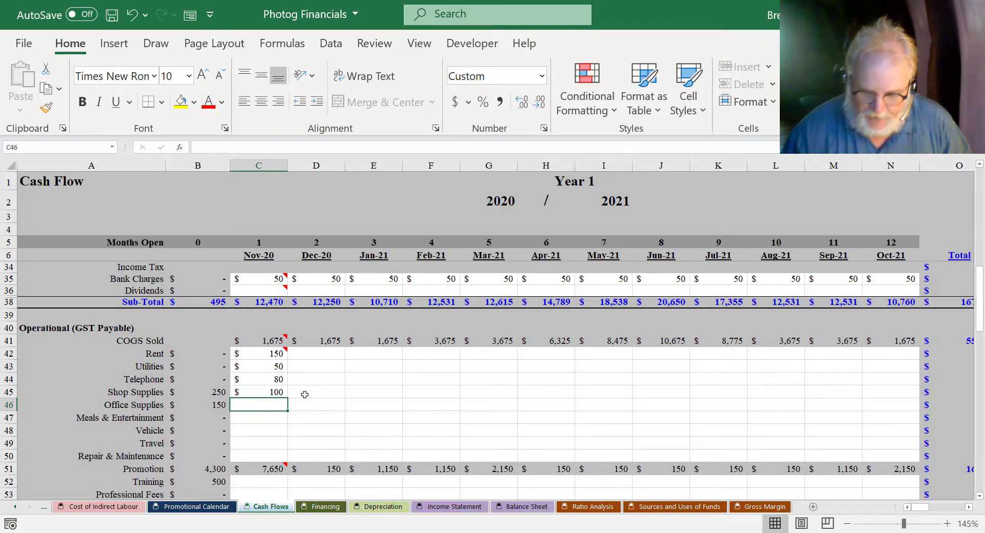
type("40")
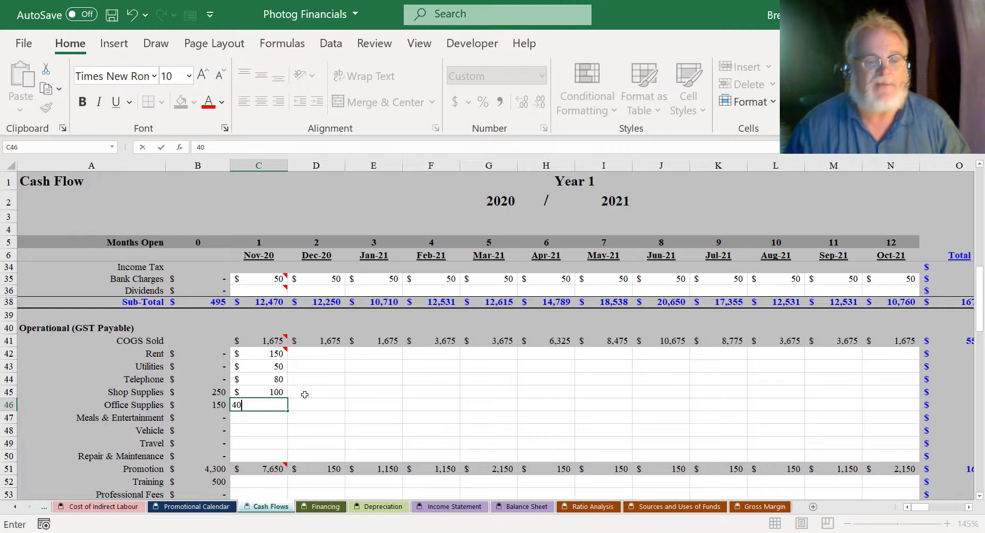
key("Return")
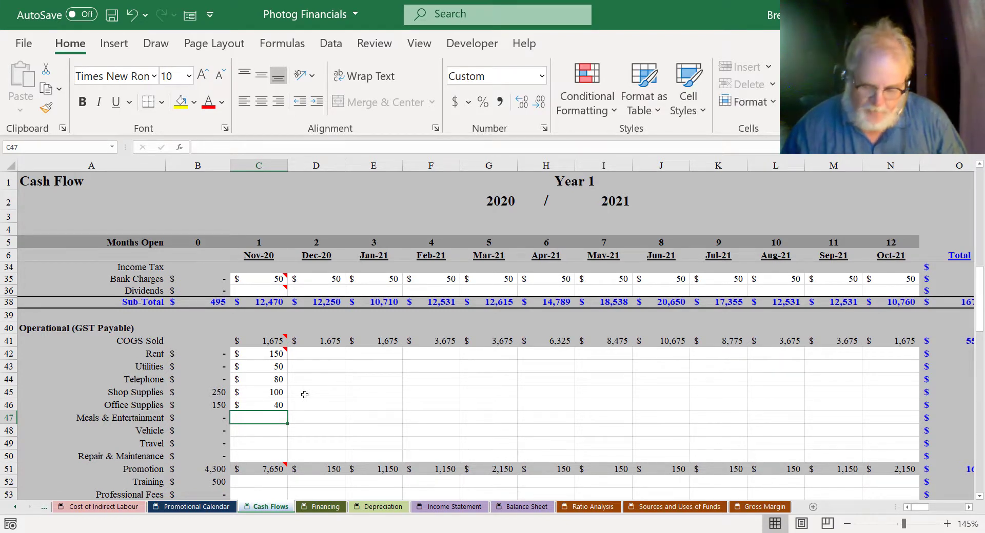
type("50")
key("Return")
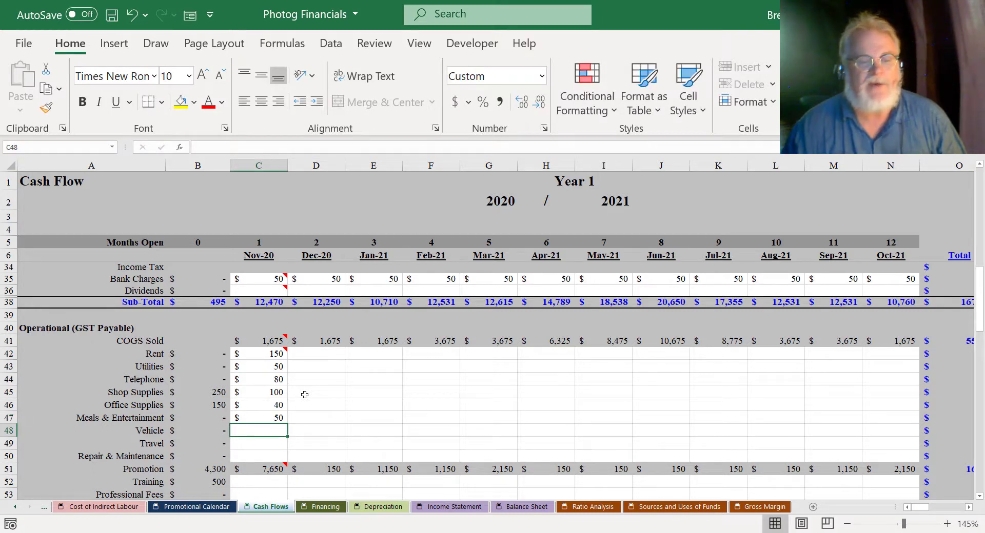
Enter 250 as the Nov-20 Vehicle expense and fill the Rent through Vehicle amounts across every month to Oct-21
left_click_drag(153, 431, 153, 444)
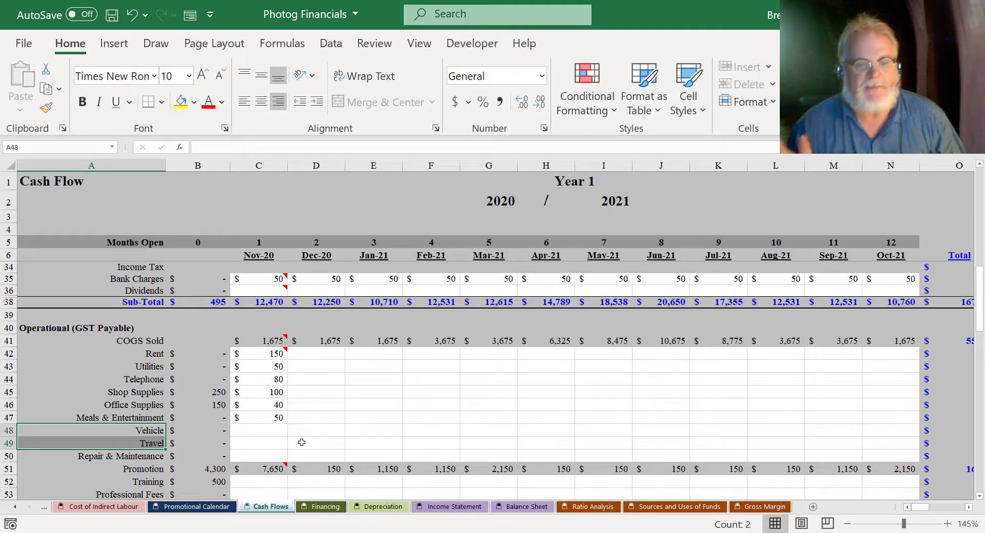
left_click(264, 442)
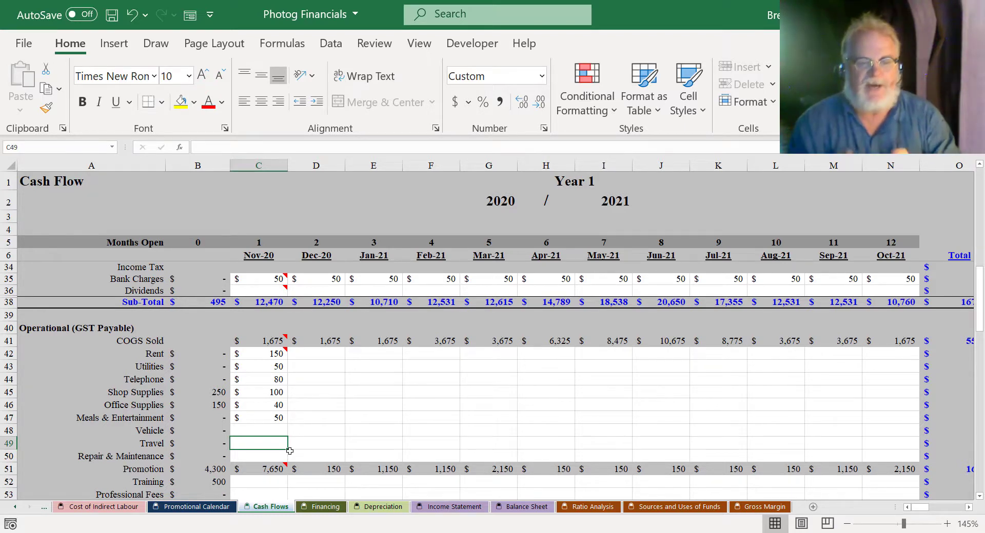
left_click(262, 430)
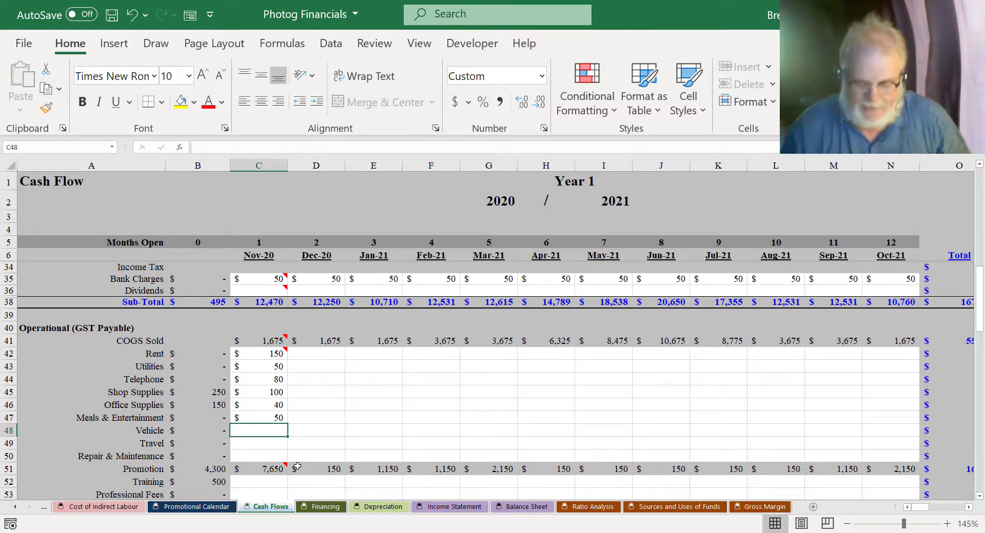
type("250")
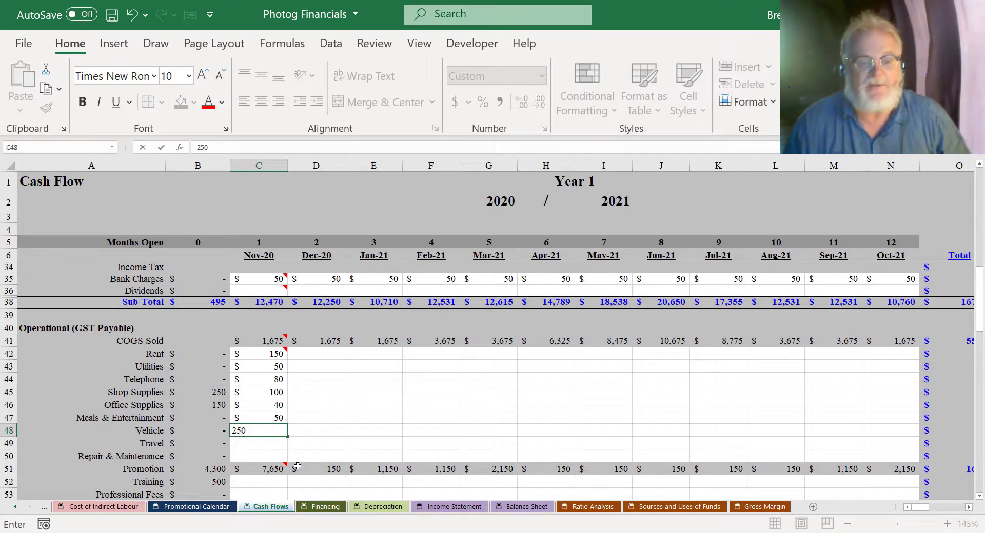
key("Return")
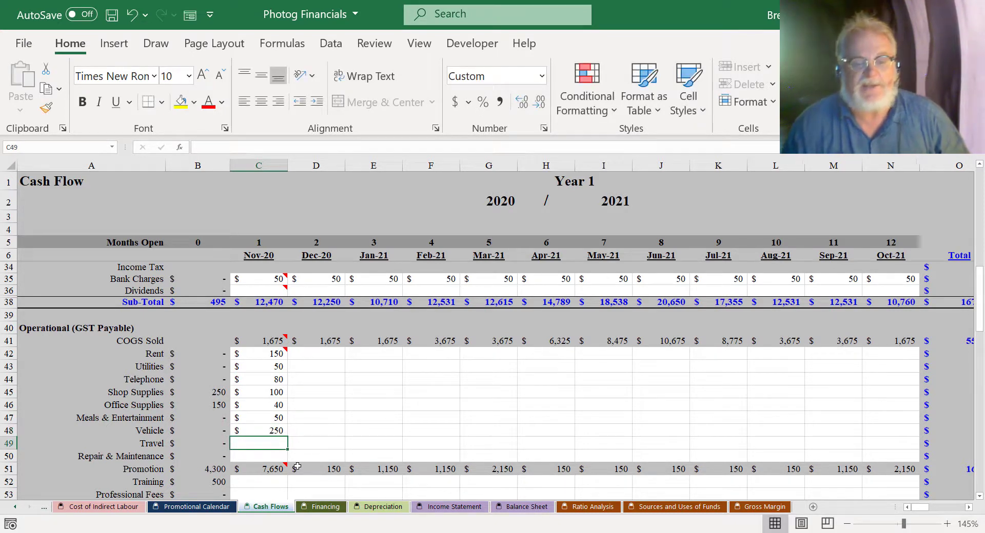
left_click_drag(271, 354, 905, 427)
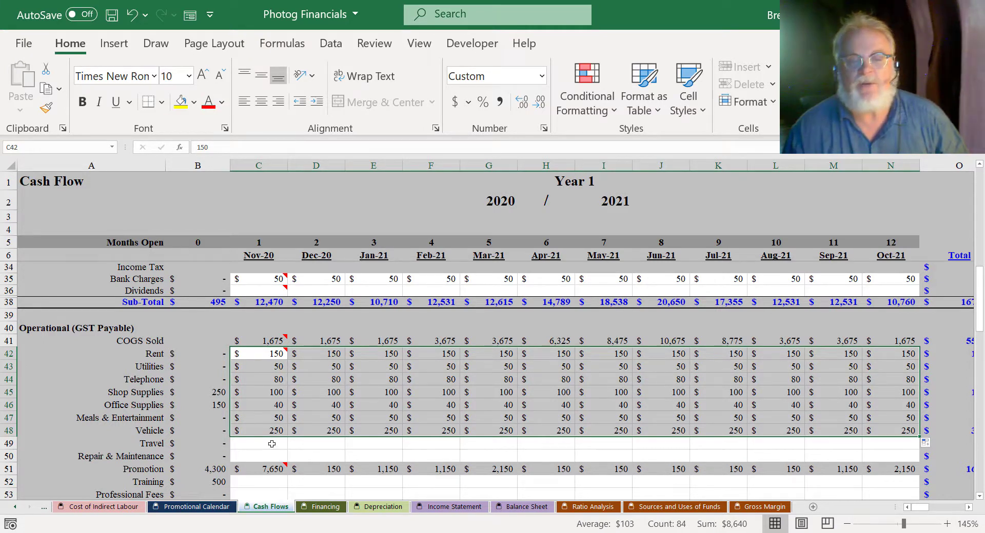
Enter a Travel expense of 6000 for Feb-21
left_click(451, 443)
type("6000")
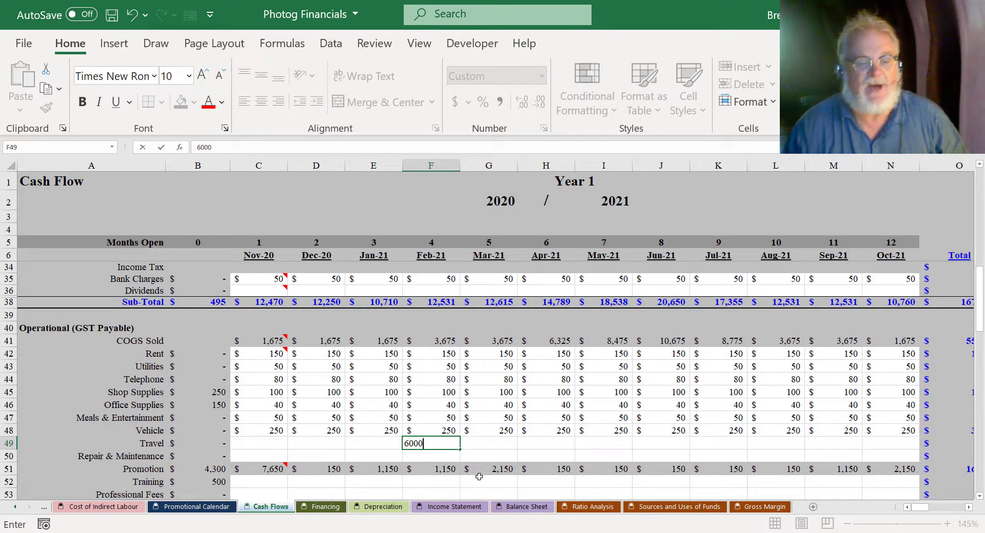
key("Return")
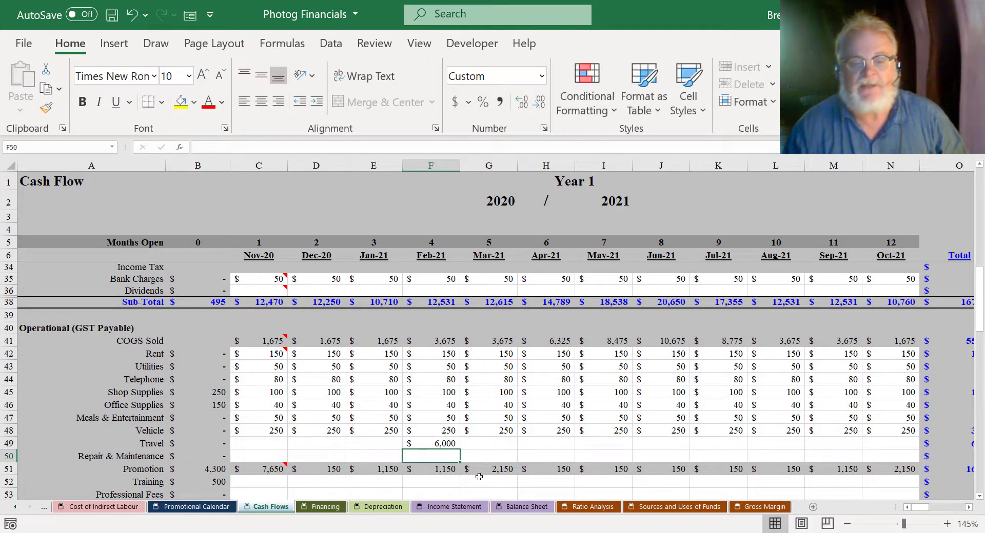
Enter 25 as the Nov-20 Repair & Maintenance expense and fill it across every month to Oct-21
left_click(256, 456)
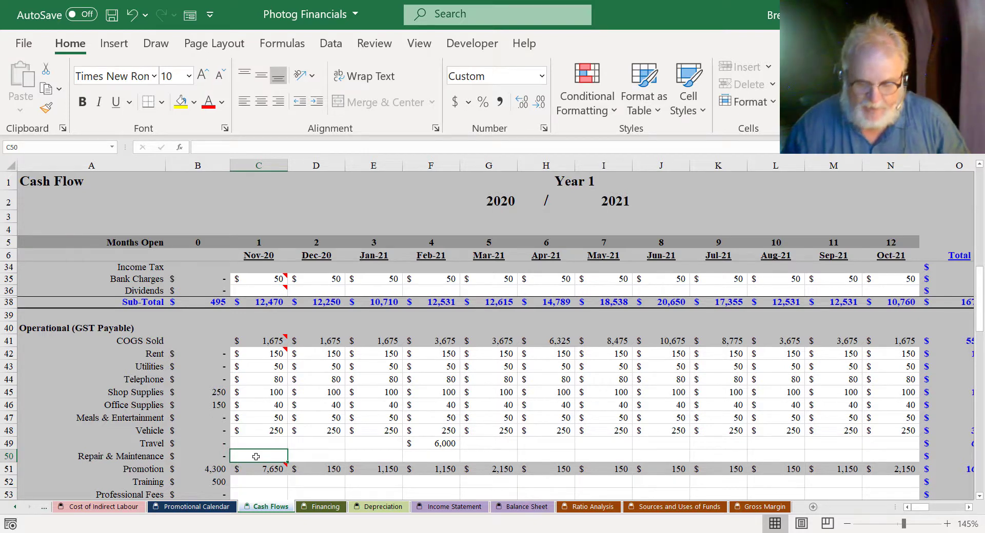
type("25")
key("Return")
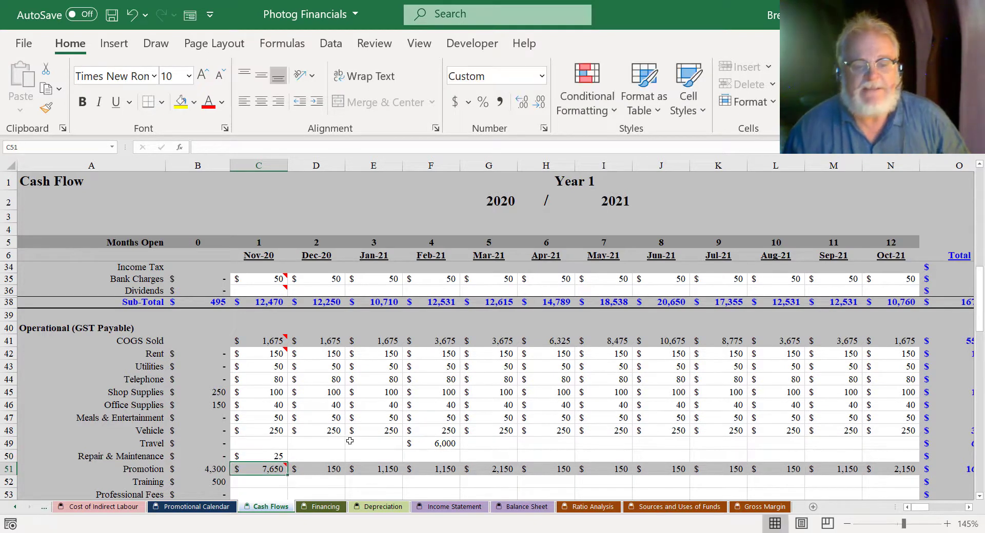
left_click(262, 455)
left_click_drag(287, 463, 901, 463)
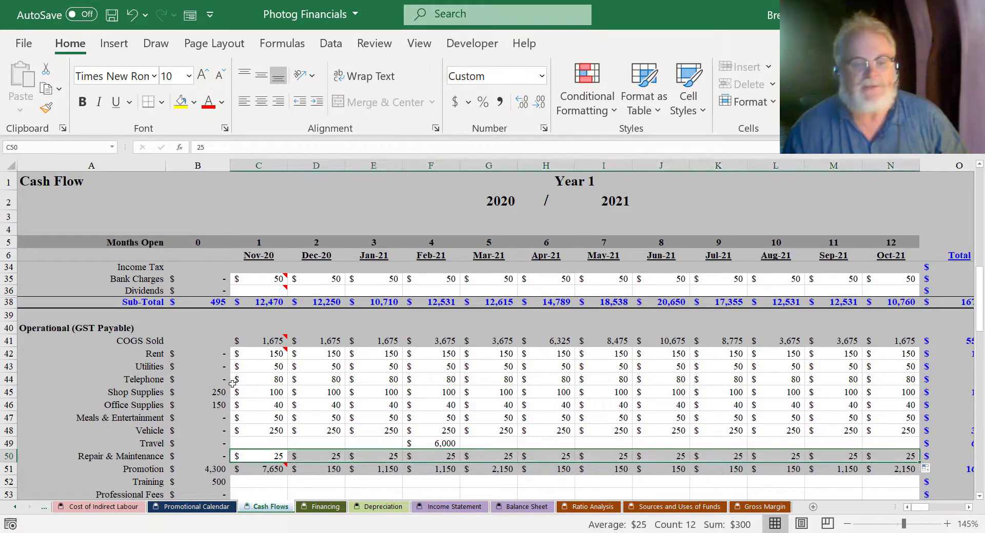
Enter 50 as the Nov-20 Training expense and fill it across every month to Oct-21
scroll(244, 383, "down", 4)
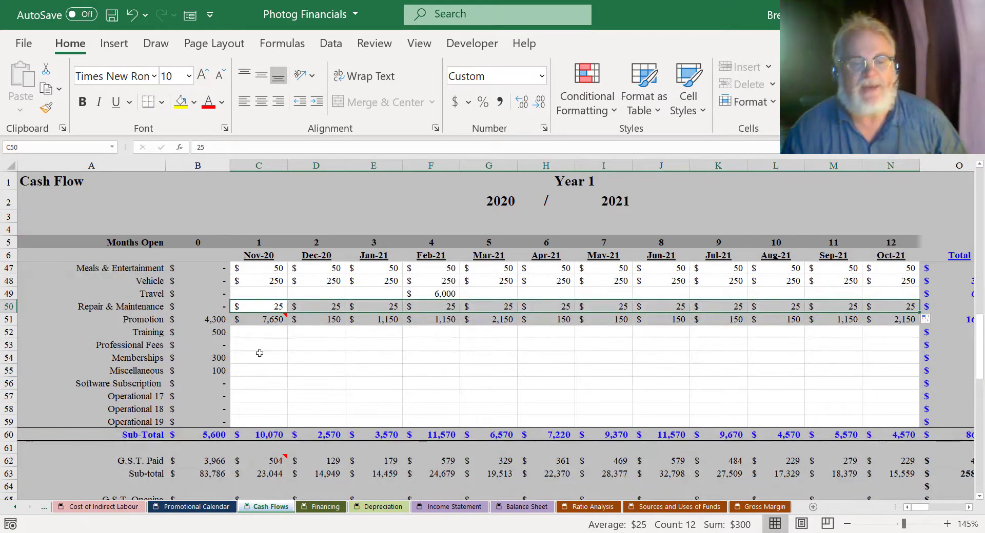
left_click(209, 335)
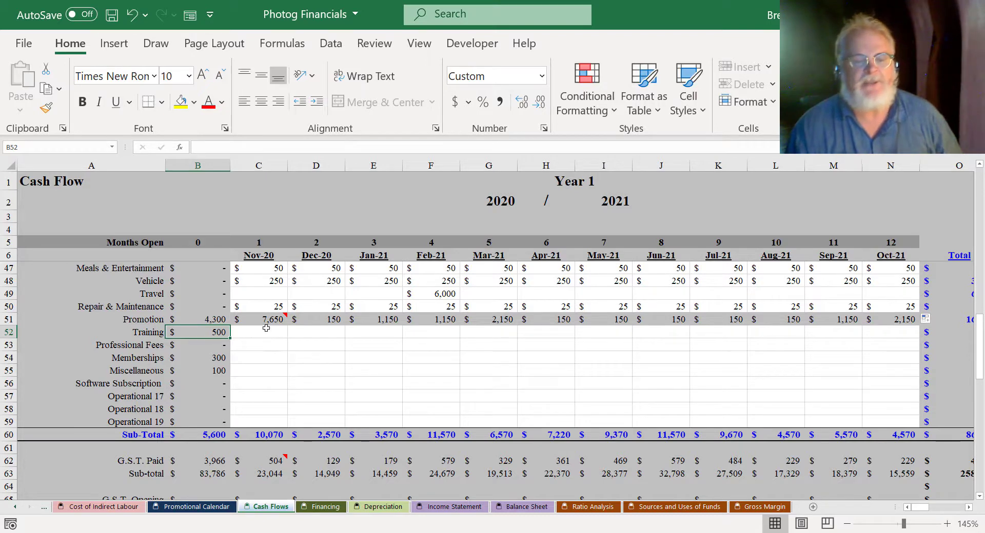
left_click(266, 328)
type("5")
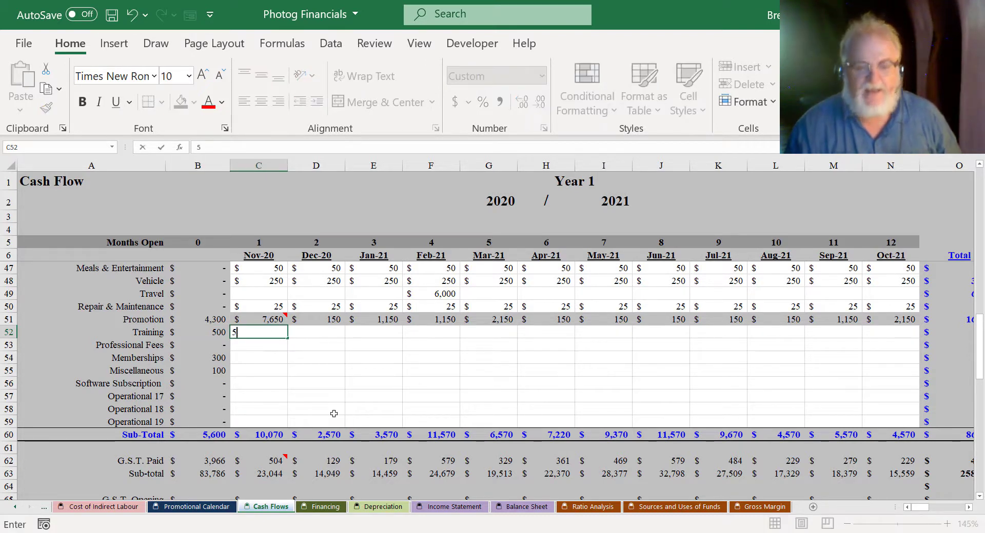
type("0")
key("Return")
left_click(266, 332)
left_click_drag(288, 339, 895, 328)
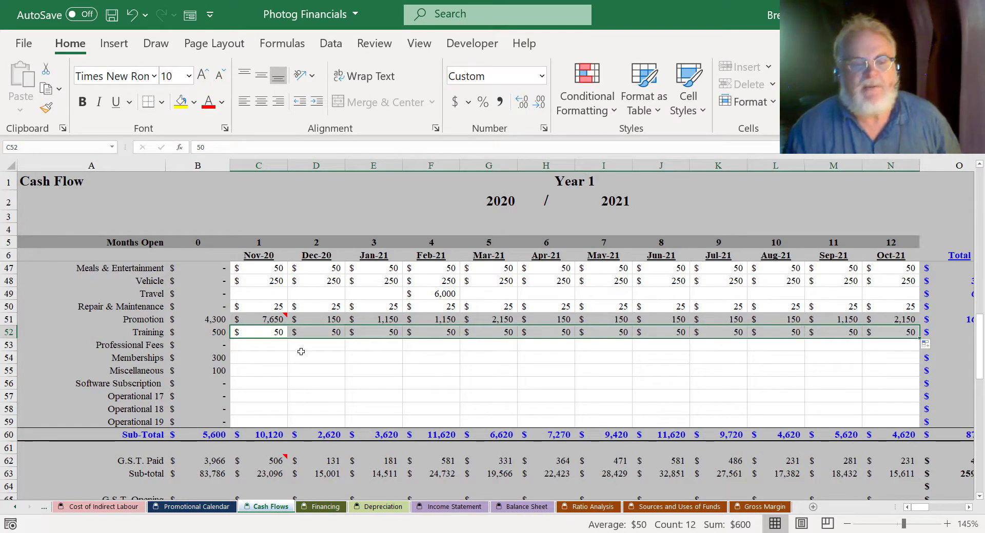
Enter Professional Fees of 3500 for Oct-21 and 200 for Nov-20
left_click(245, 345)
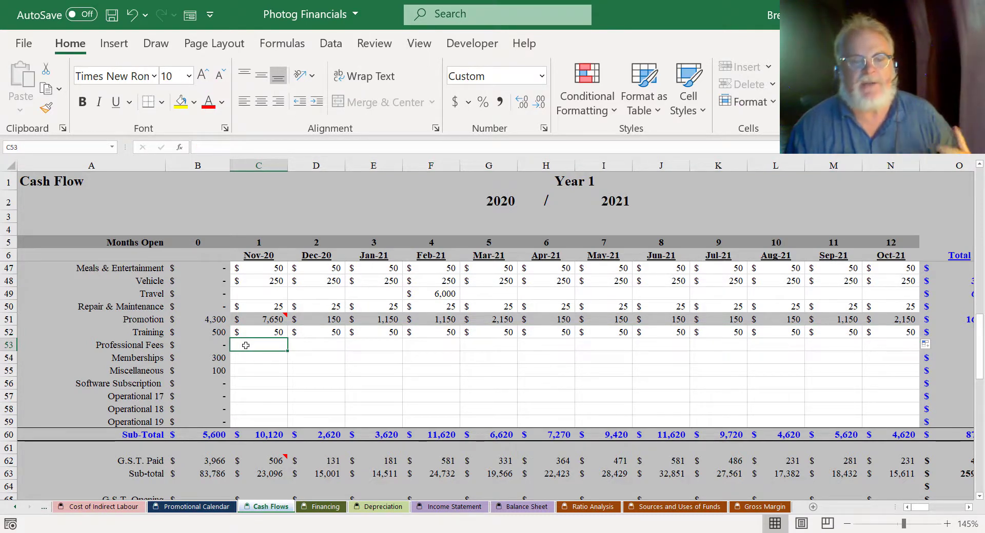
left_click(889, 346)
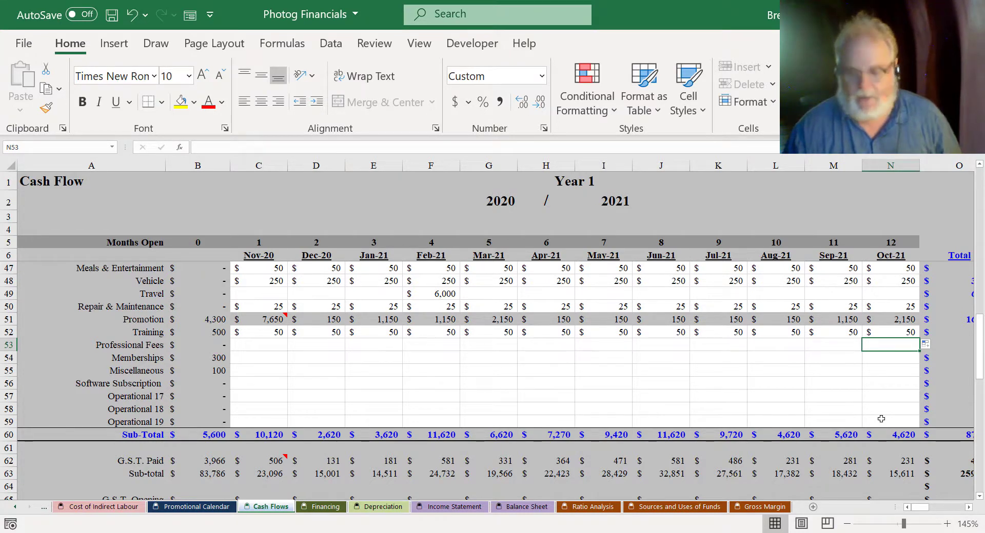
type("3500")
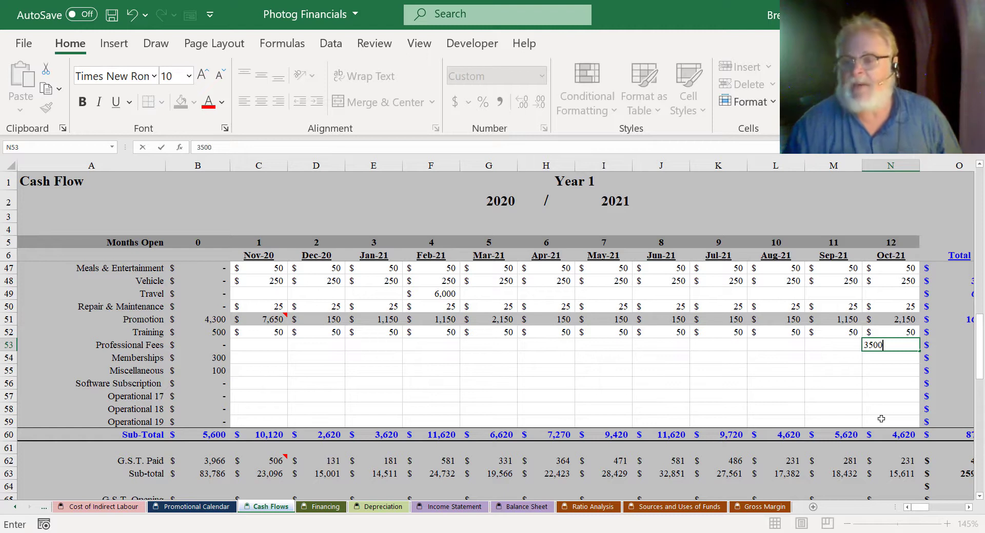
key("Left")
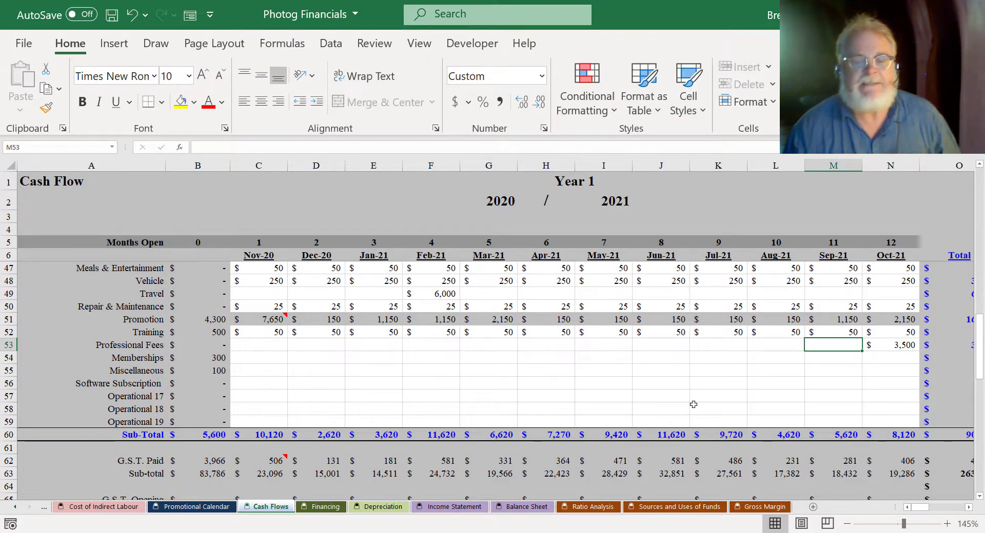
left_click(259, 345)
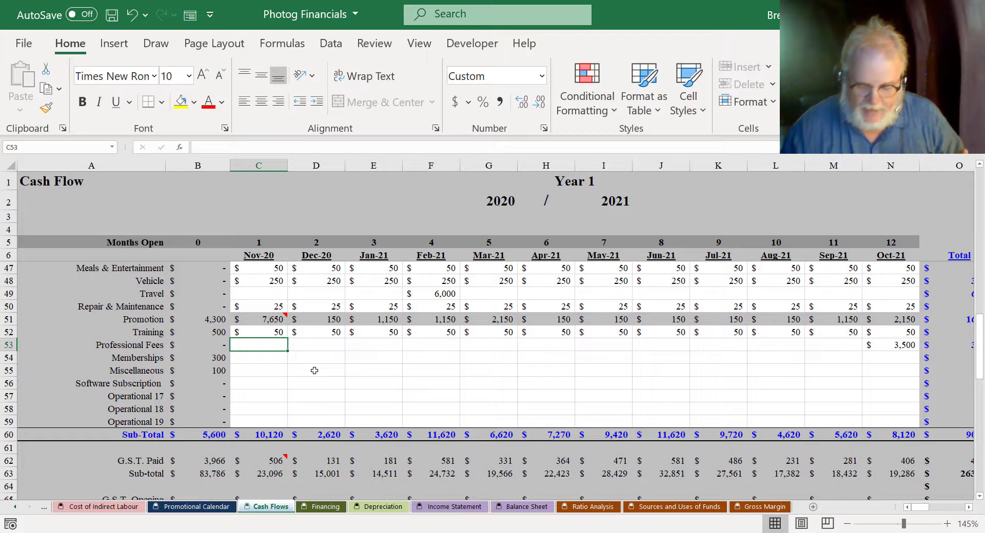
type("200")
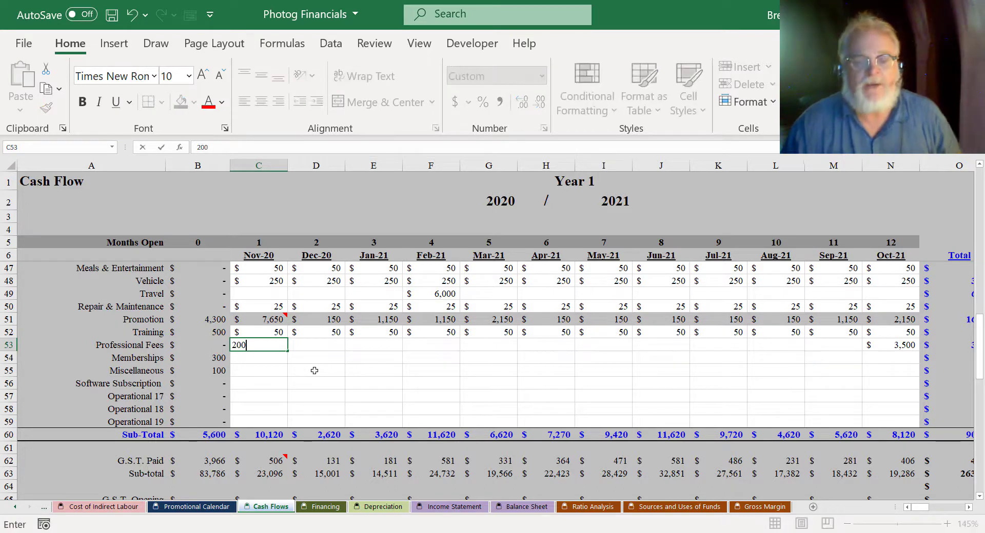
key("Return")
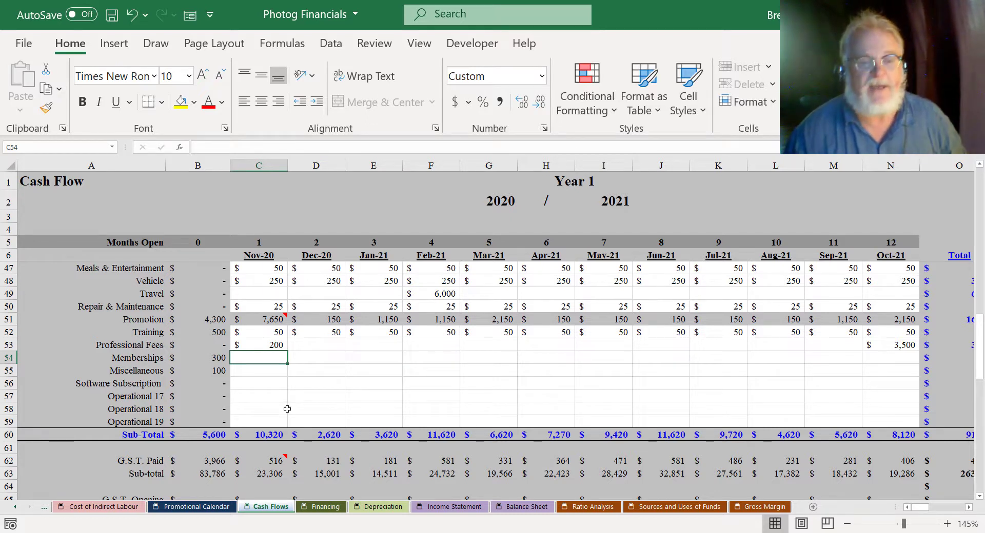
Enter a Memberships expense of 300 for Oct-21
left_click(219, 359)
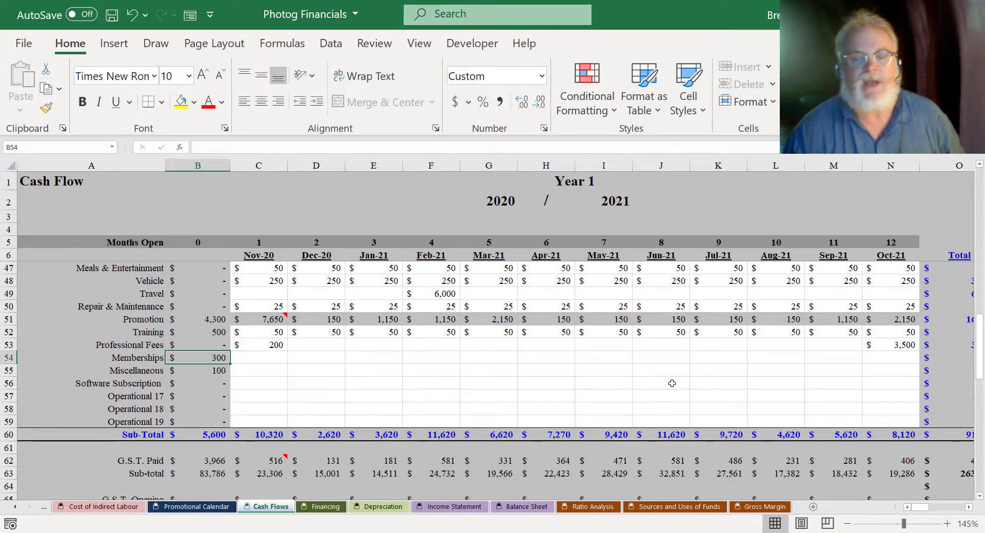
left_click(899, 358)
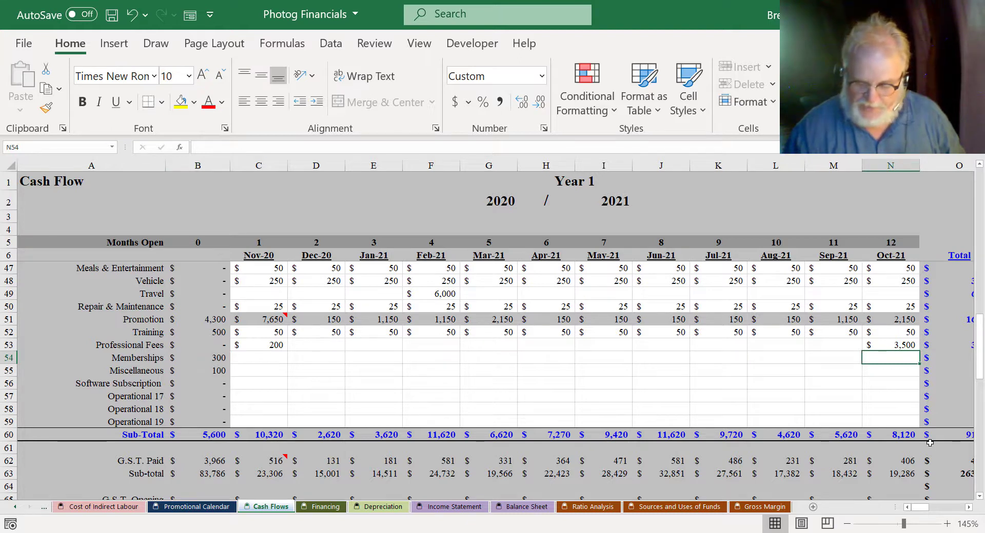
type("300")
key("Return")
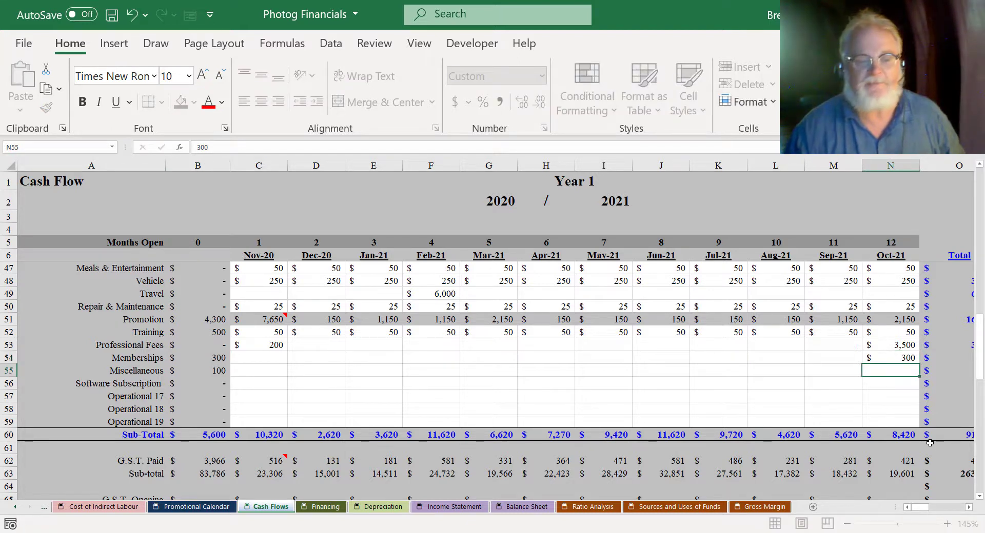
Enter 100 as the Nov-20 Miscellaneous expense and fill it across every month to Oct-21
left_click(262, 373)
type("100")
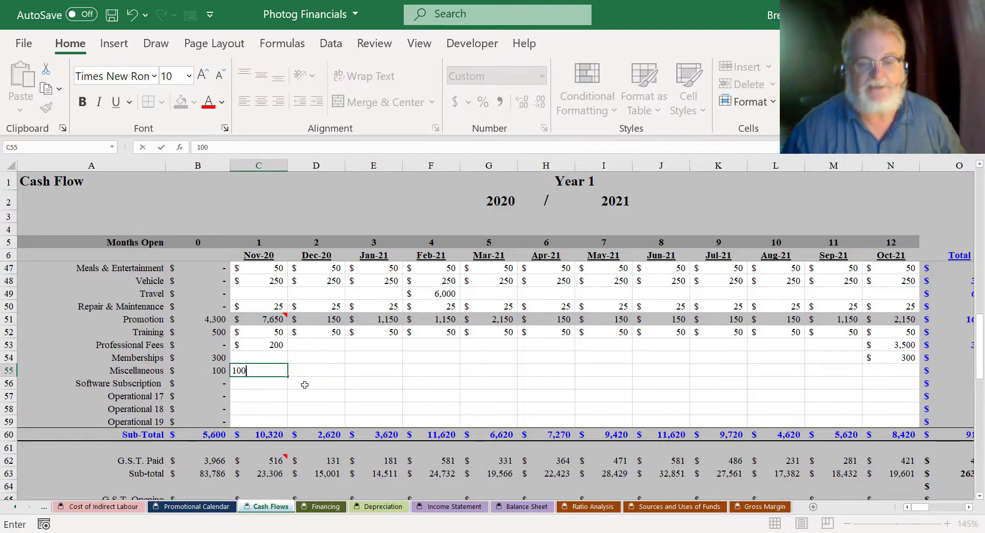
key("Return")
left_click(265, 372)
left_click_drag(288, 377, 877, 395)
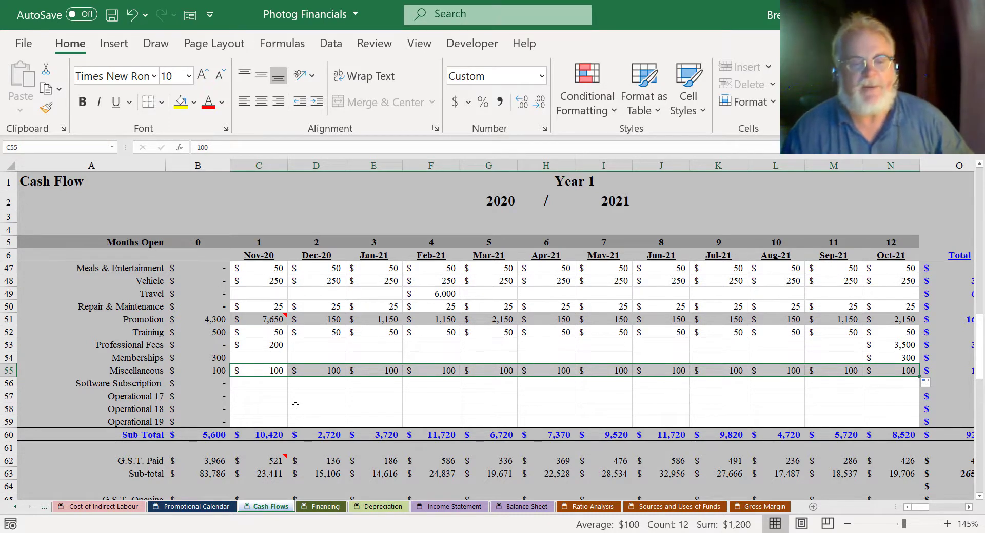
Enter 150 as the Nov-20 Software Subscription expense and fill it across every month to Oct-21
left_click(277, 401)
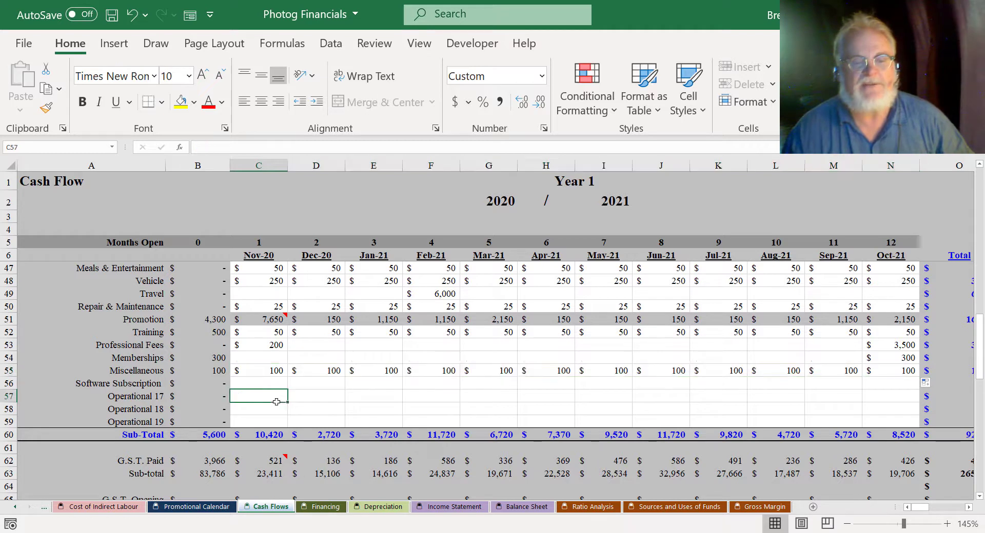
left_click(211, 389)
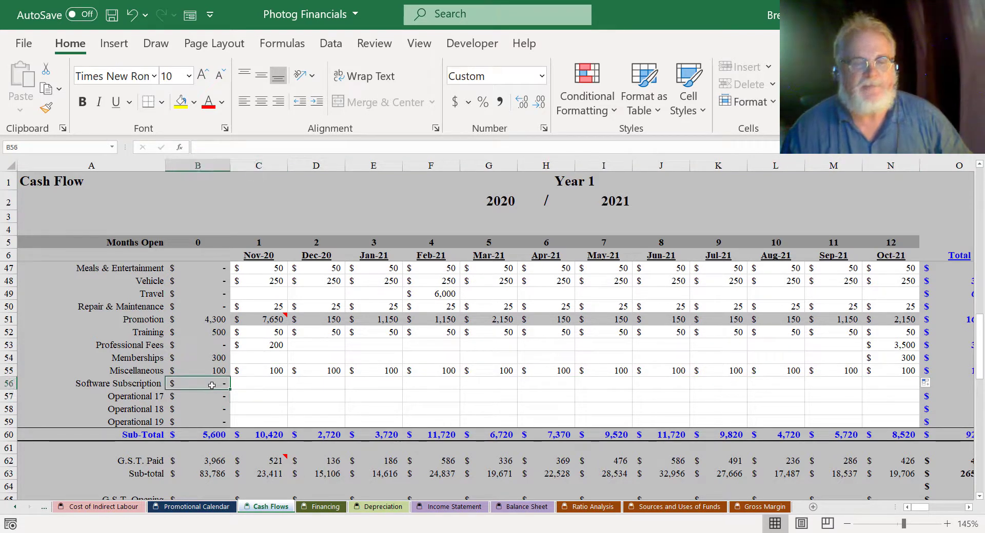
left_click(255, 386)
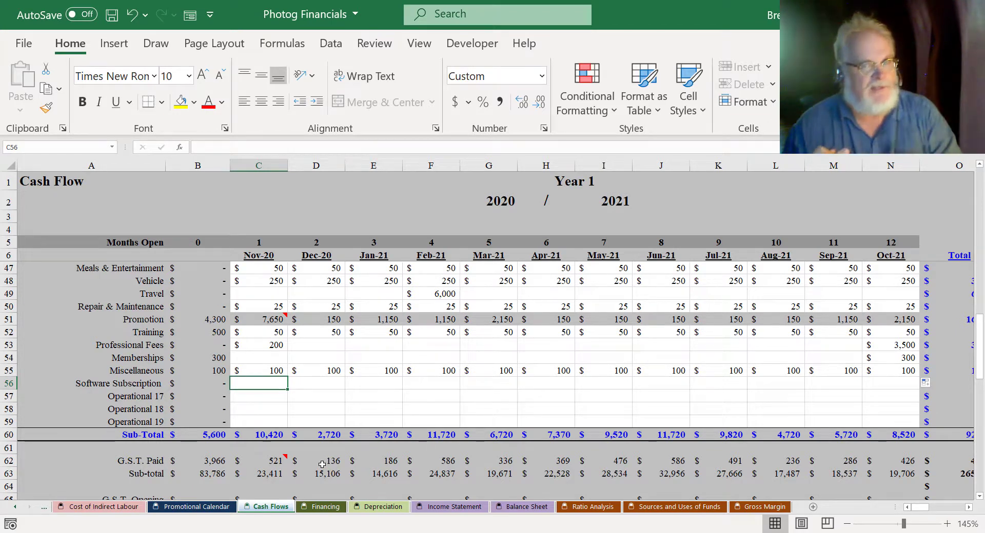
type("15")
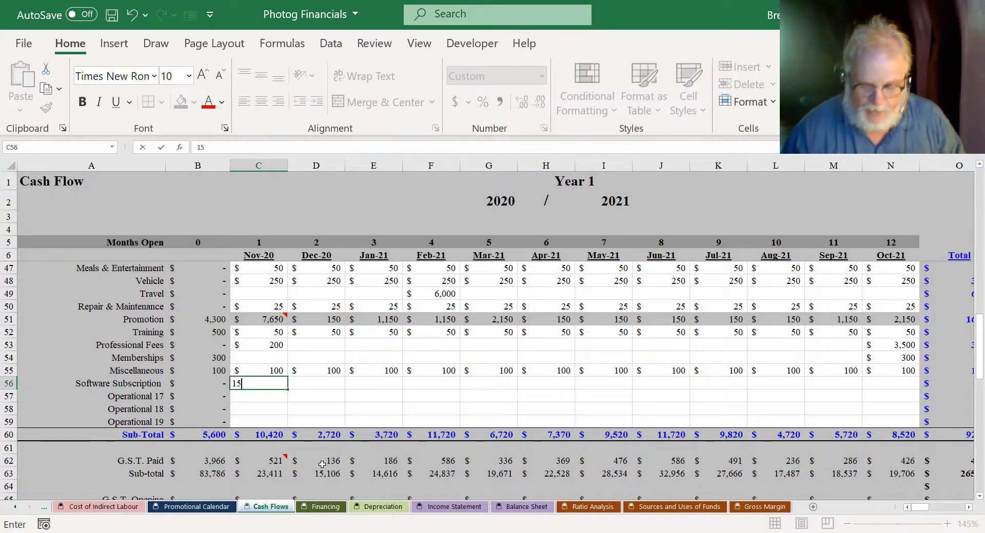
type("0")
key("Return")
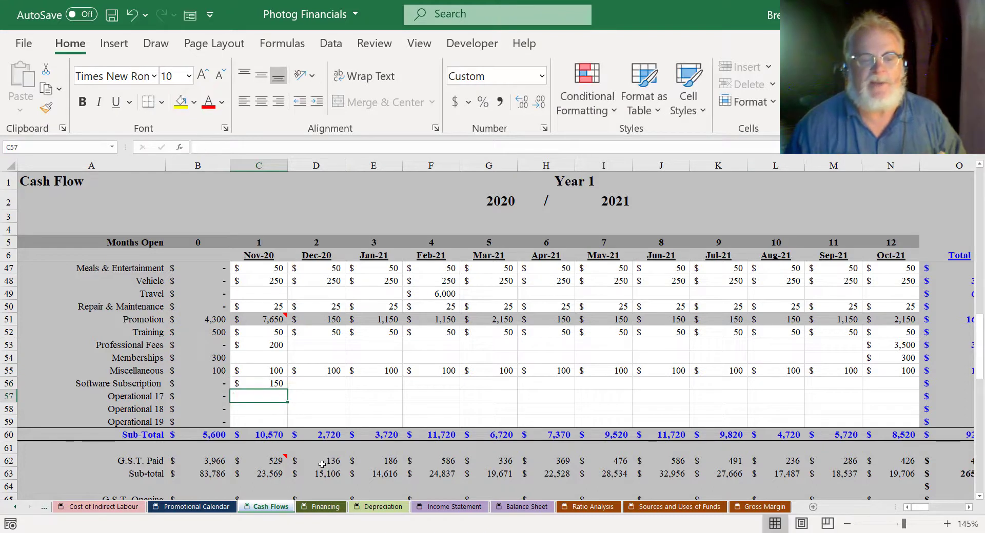
left_click(275, 386)
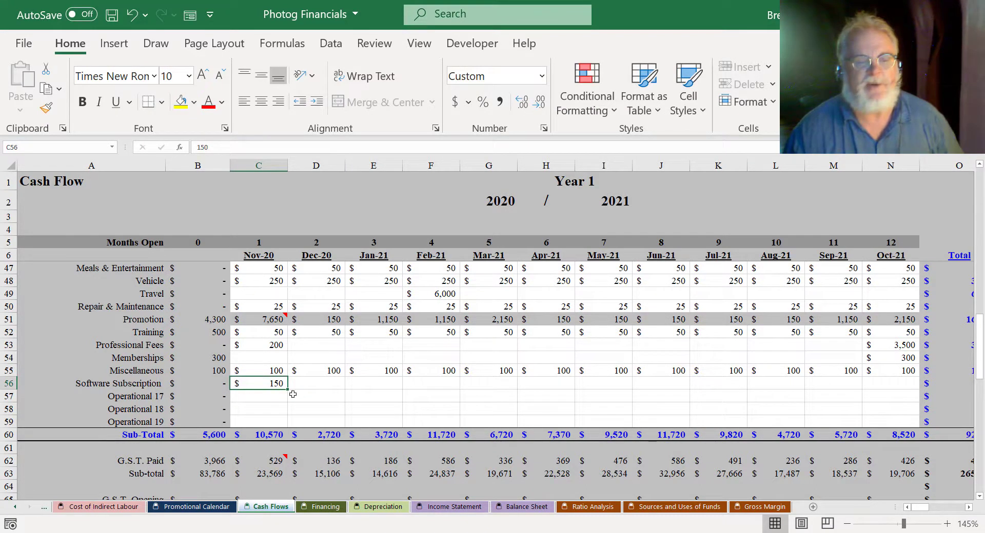
left_click_drag(289, 390, 913, 394)
Hide the unused Operational 17, Operational 18 and Operational 19 rows
left_click_drag(128, 396, 126, 421)
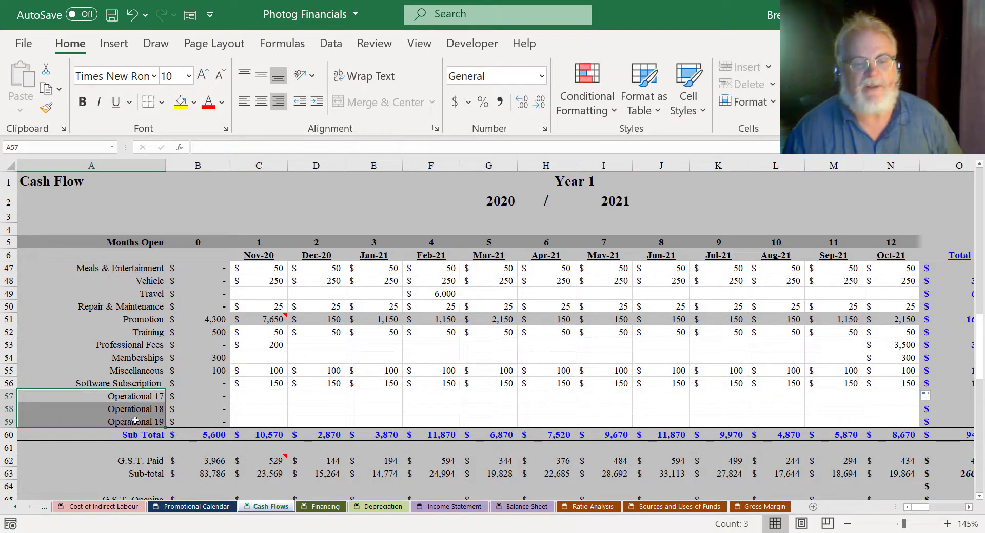
left_click(265, 409)
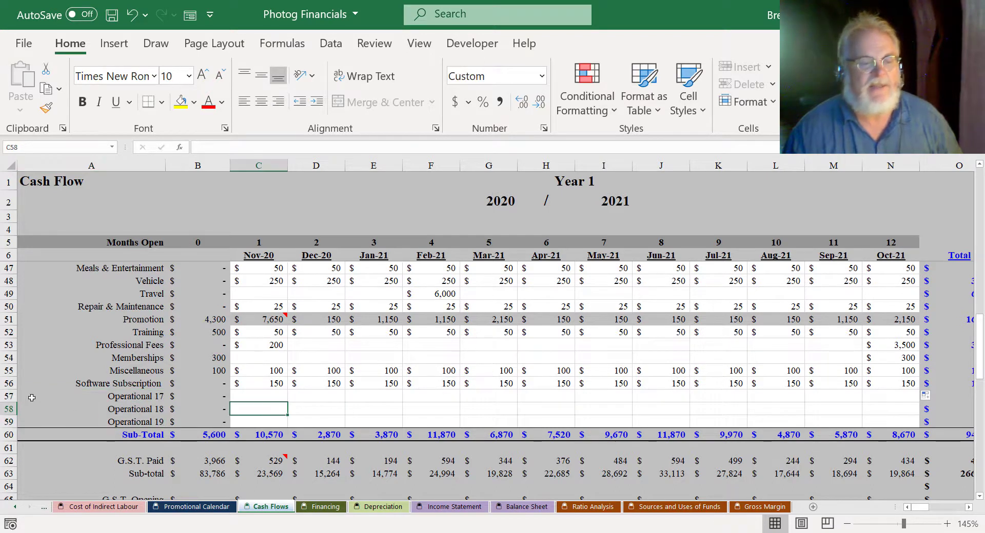
left_click_drag(9, 396, 9, 421)
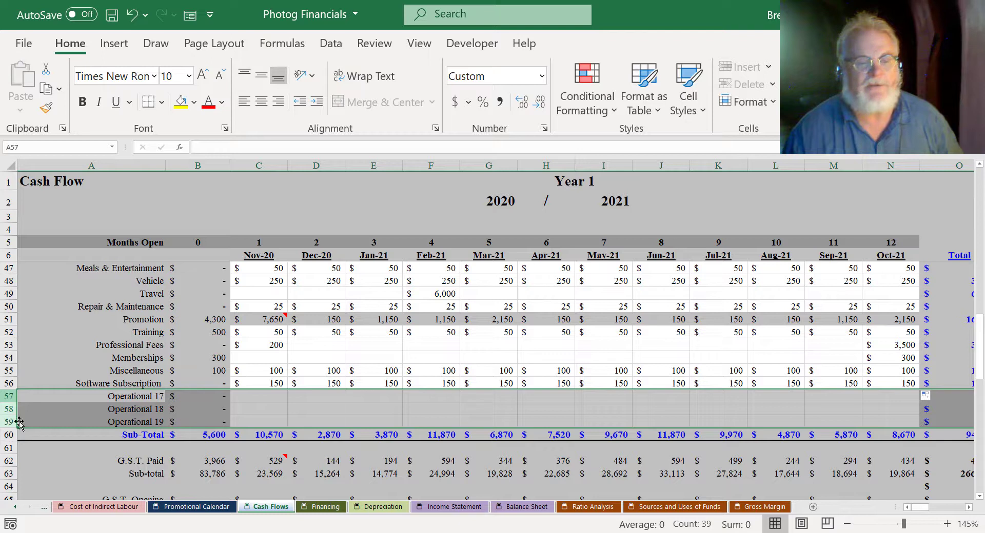
right_click(200, 405)
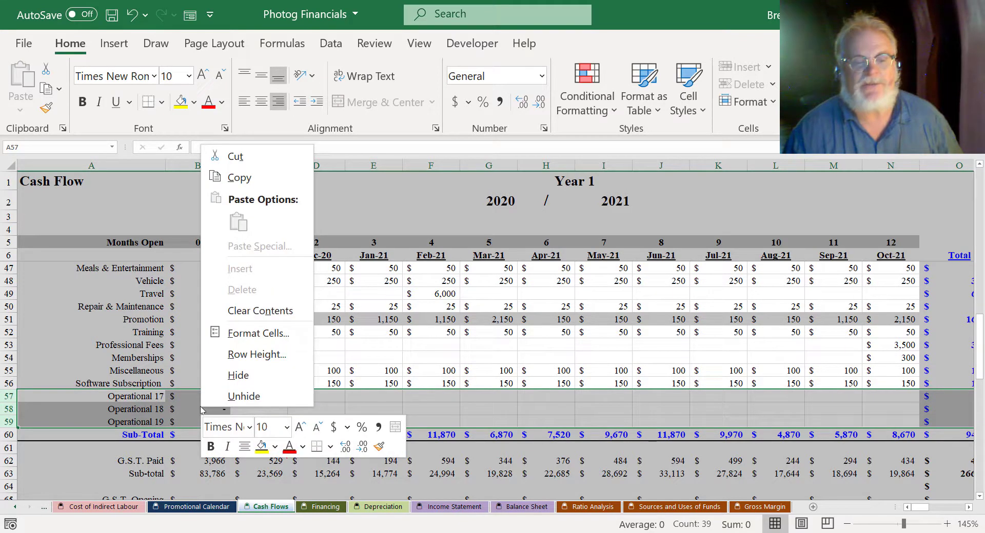
left_click(251, 375)
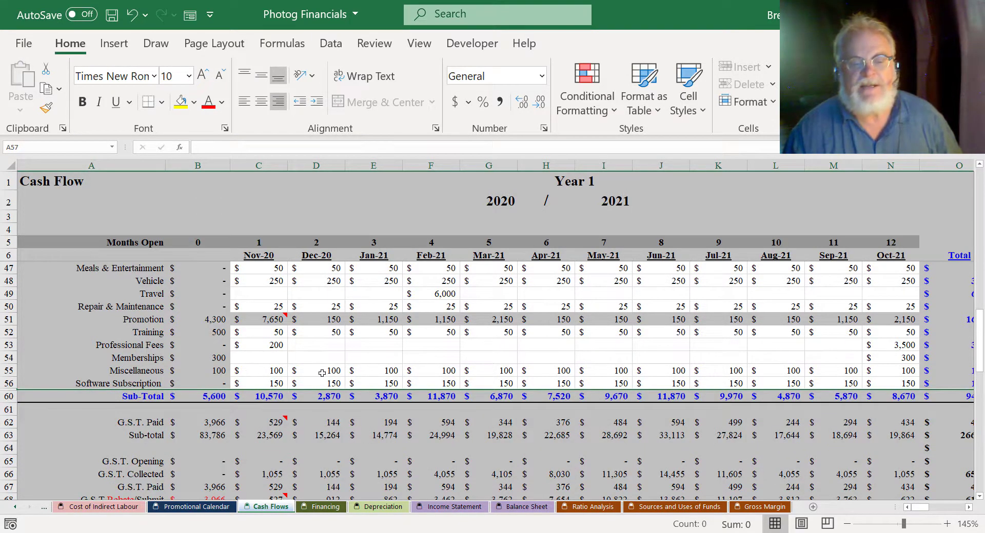
Review the GST, Total Cash Out and financing sections, and read the note and monthly figures for the closing Cash Balance row
scroll(321, 373, "down", 3)
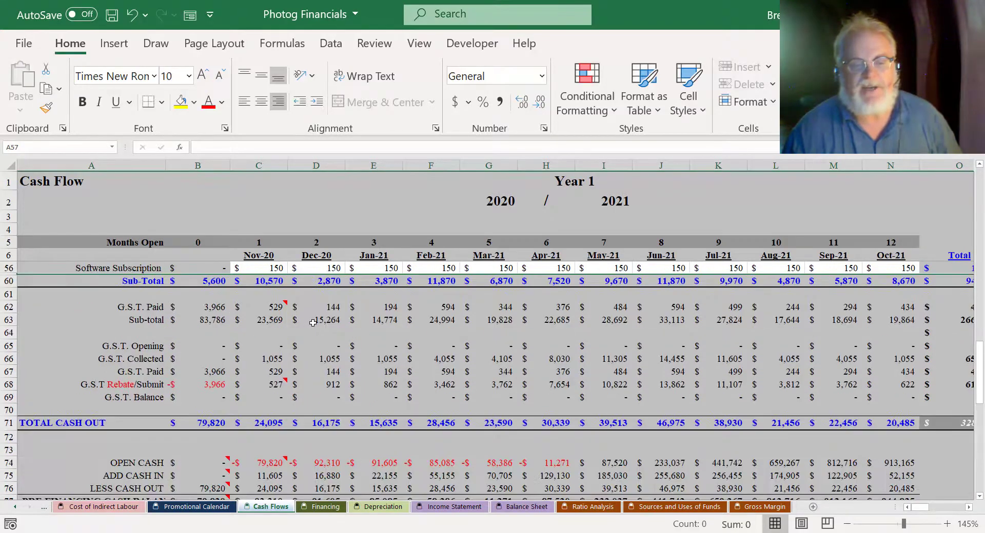
scroll(313, 323, "down", 2)
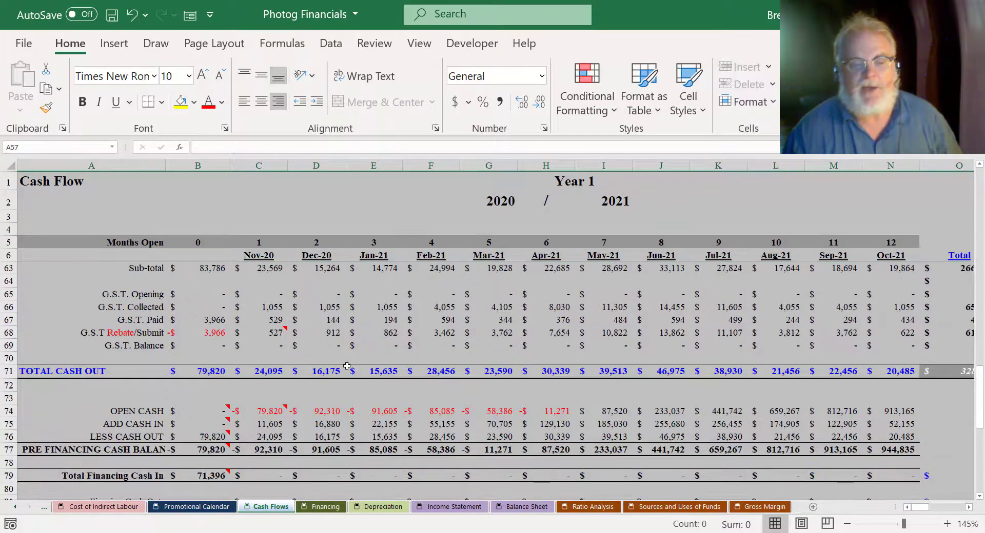
scroll(347, 366, "down", 1)
left_click(347, 385)
scroll(408, 385, "down", 4)
mouse_move(205, 400)
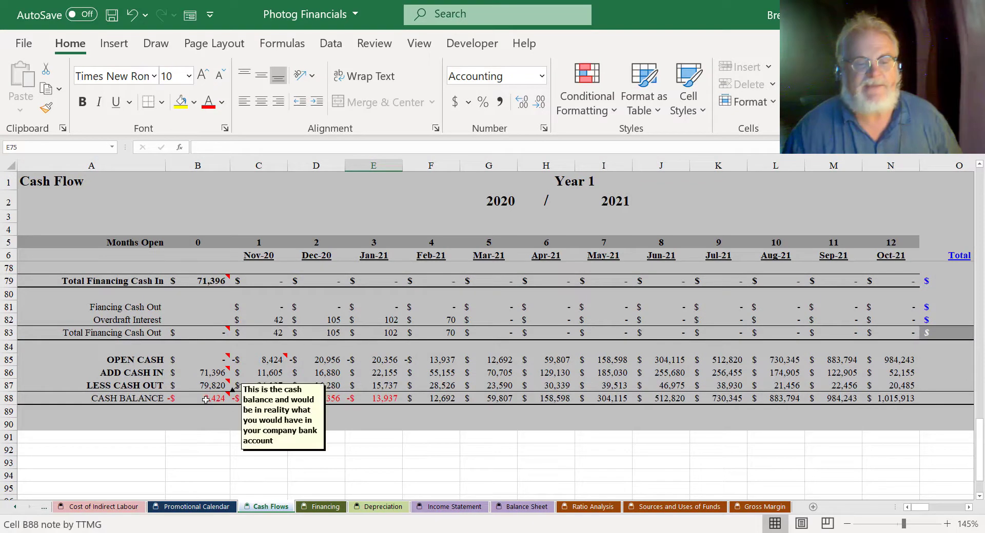
left_click(8, 398)
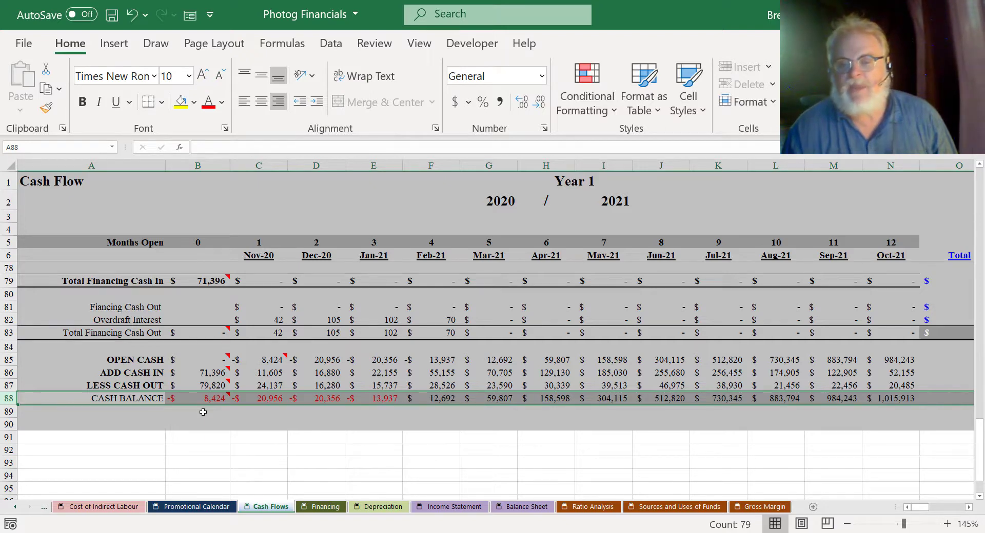
scroll(203, 412, "up", 19)
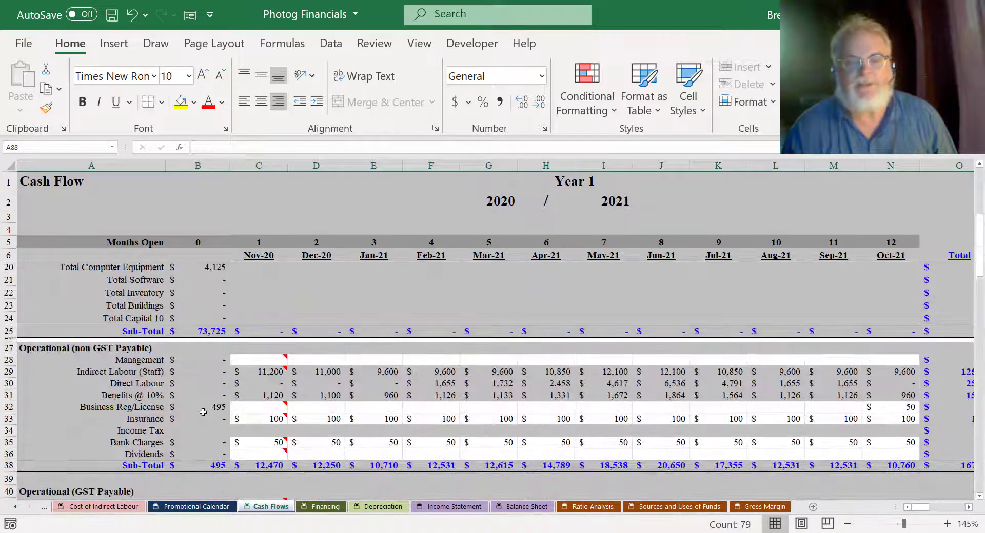
Enter 6000 as the Nov-20 Management expense and fill it across every month to Oct-21
left_click(263, 364)
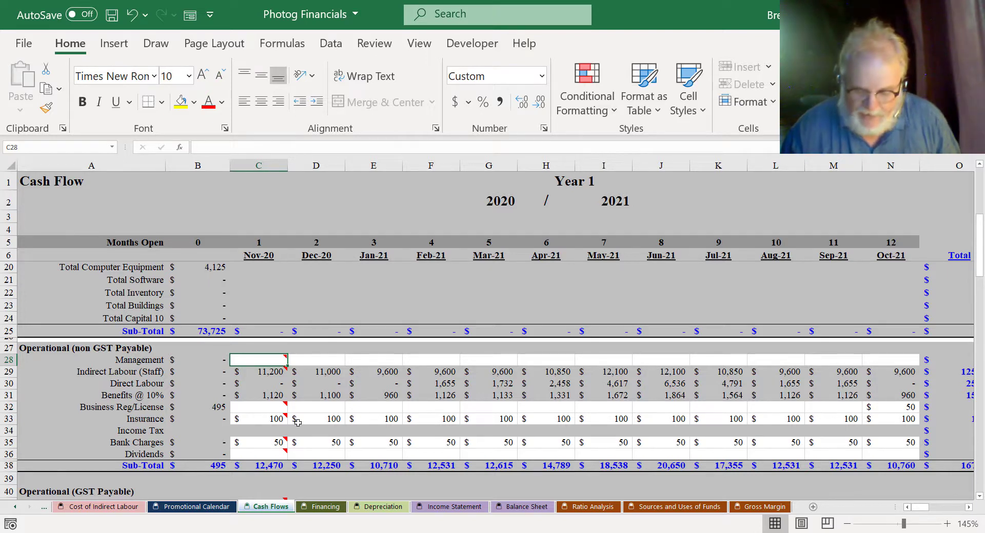
type("6000")
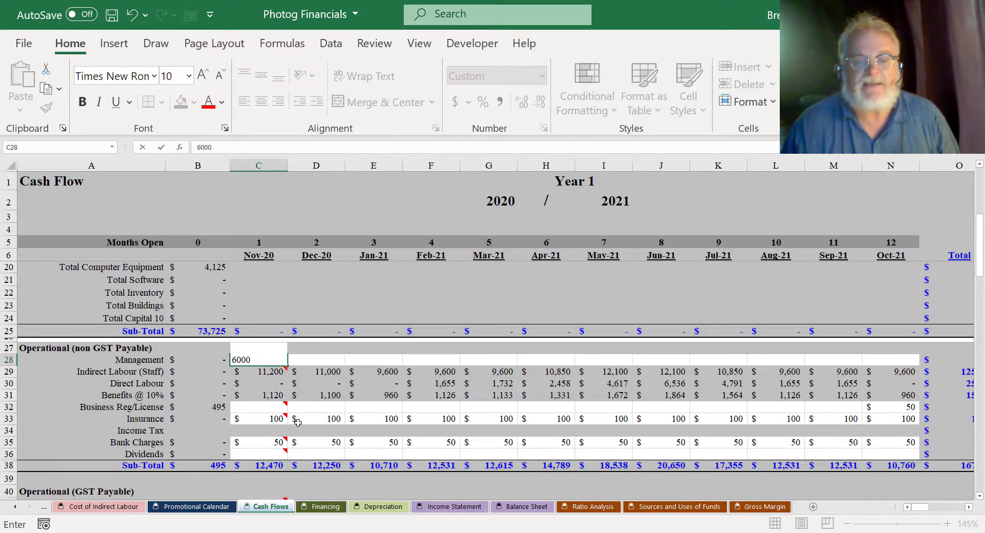
key("ctrl+Return")
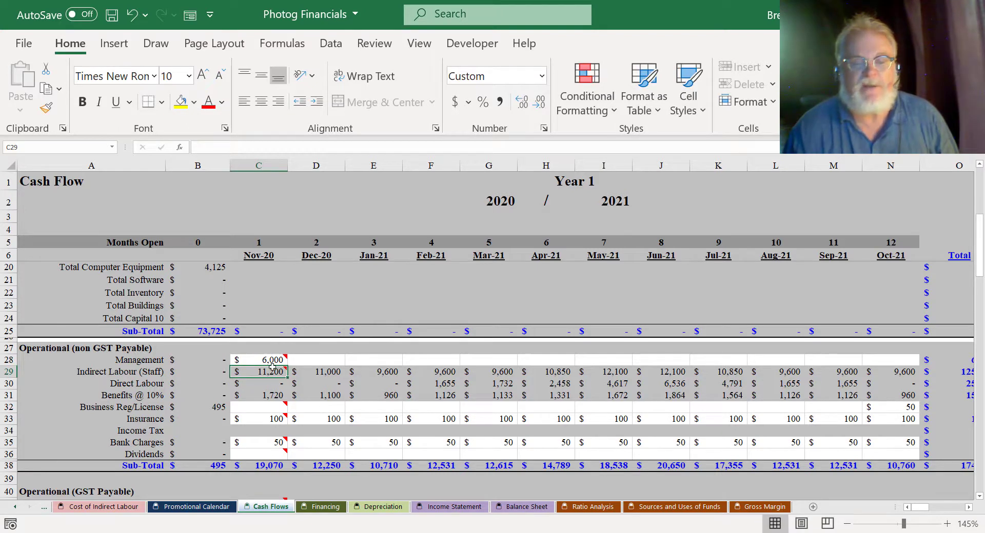
left_click_drag(288, 368, 901, 368)
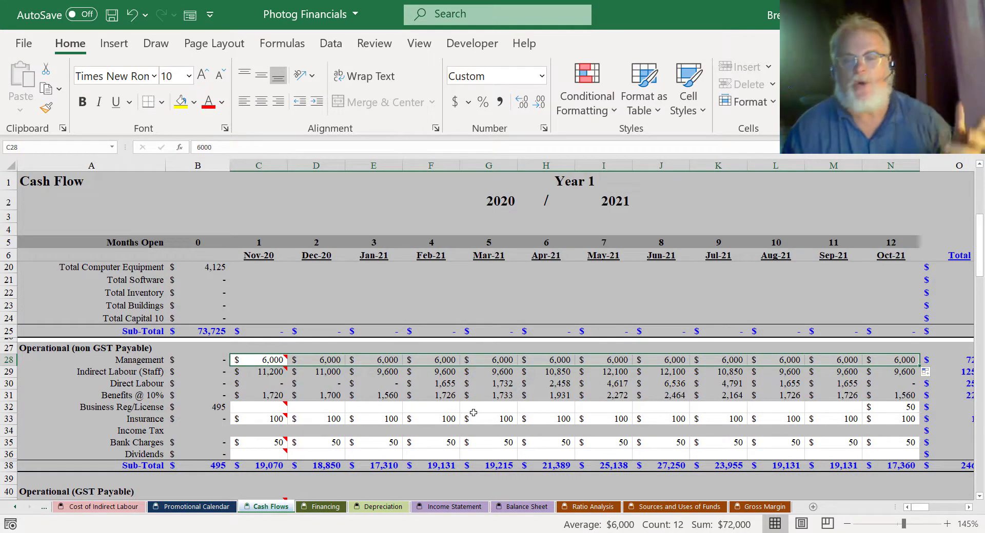
Review the closing Cash Balance row, examining the figures from the opening column through Feb-21 and the opening balance
scroll(473, 413, "down", 6)
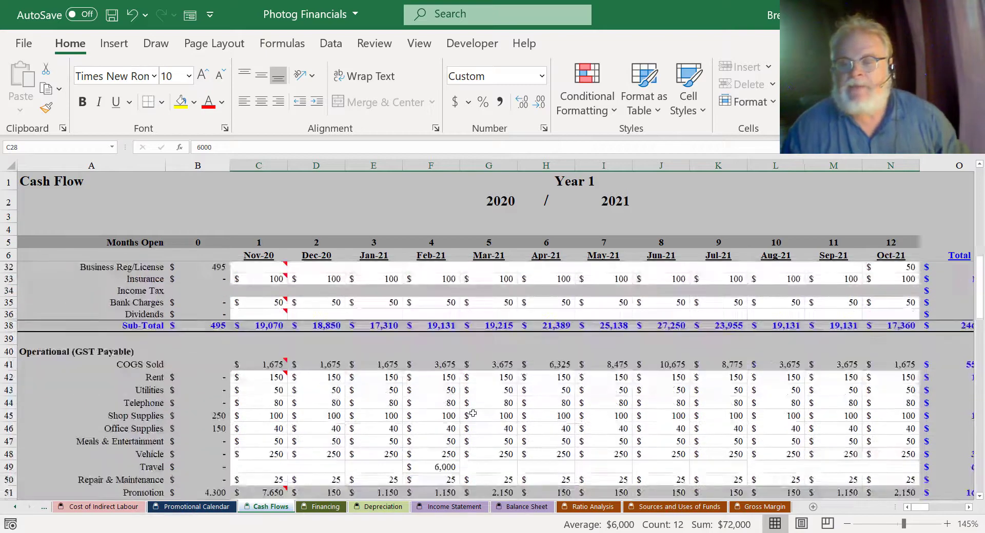
scroll(473, 413, "down", 10)
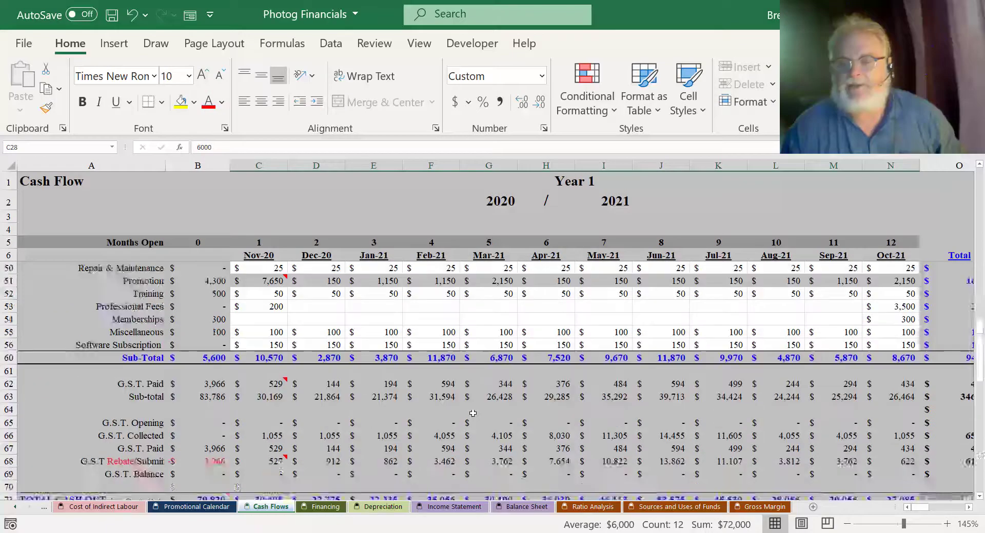
scroll(473, 413, "down", 5)
scroll(483, 419, "up", 1)
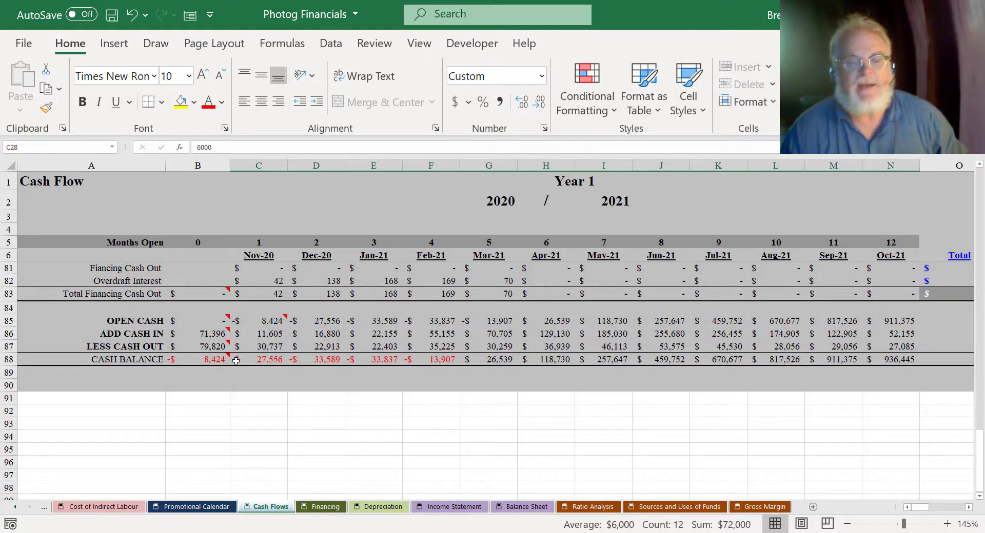
left_click_drag(203, 359, 431, 357)
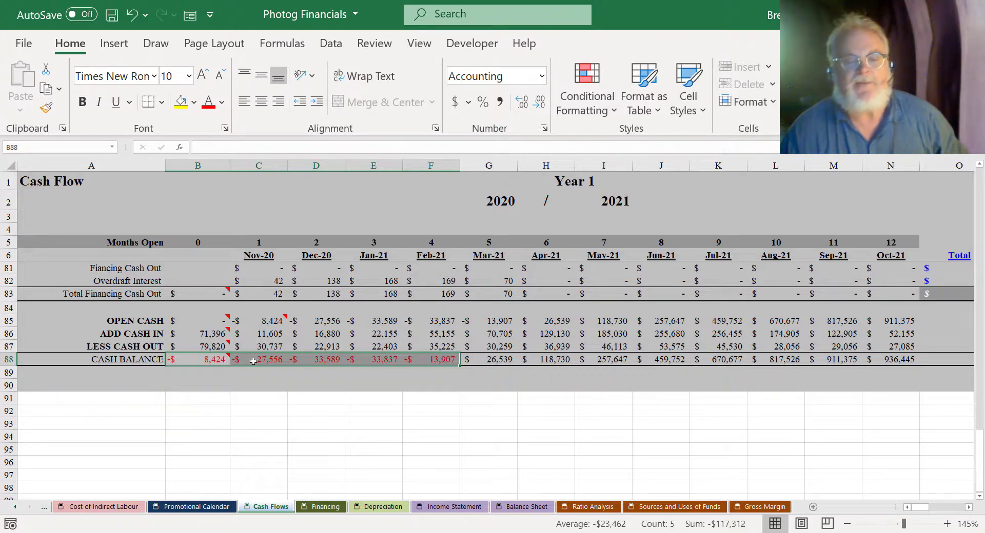
left_click(204, 364)
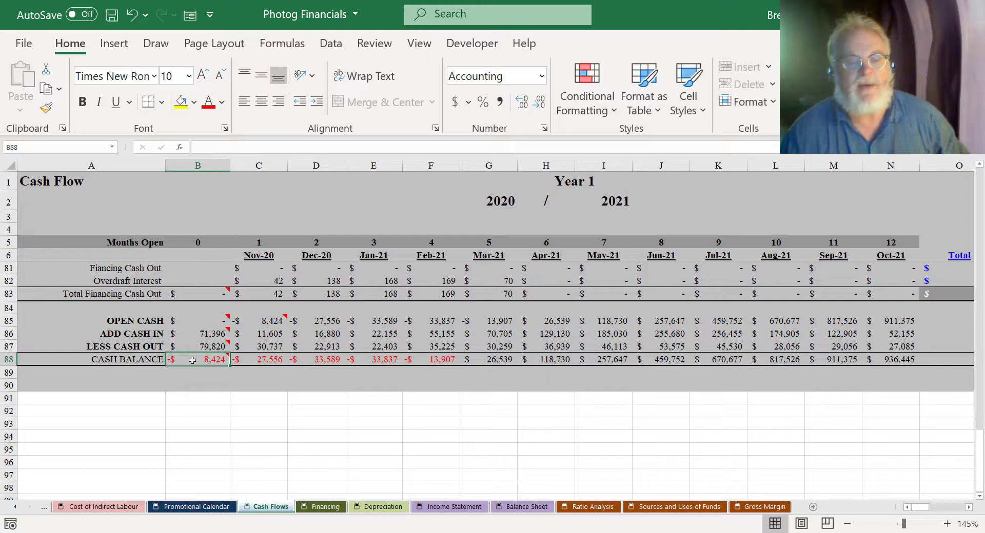
mouse_move(192, 361)
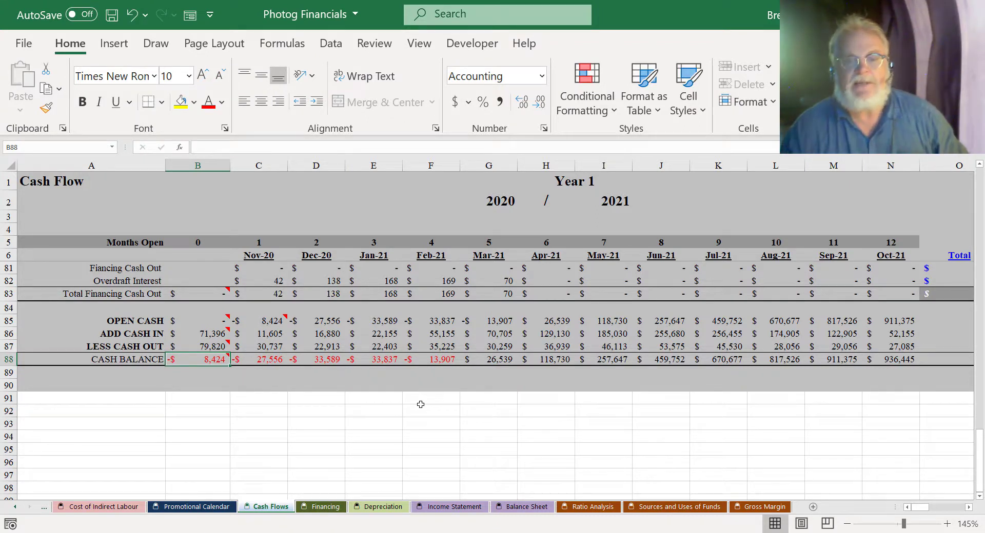
Look over the capital and operational expense sections of the Year 5 (2024/2025) cash flow
scroll(421, 405, "up", 20)
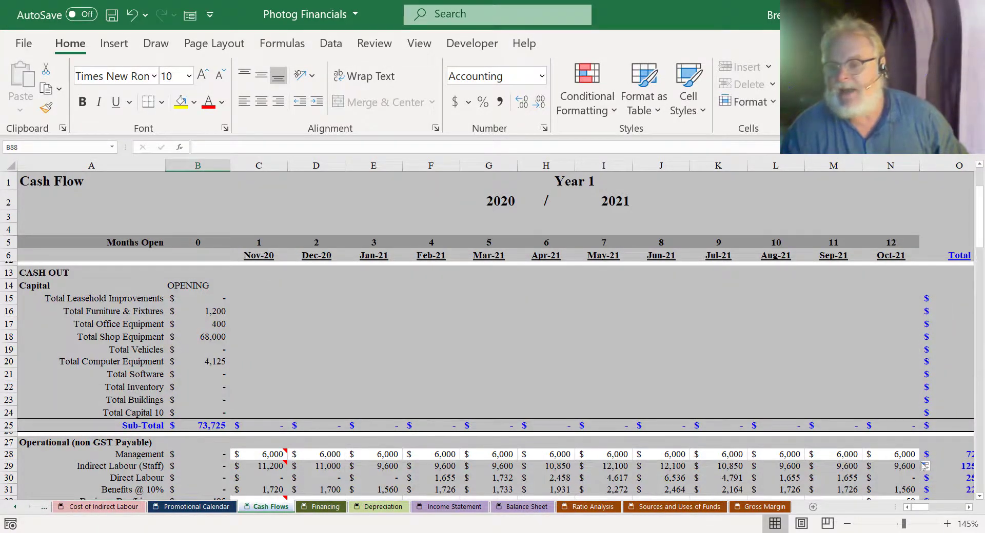
left_click_drag(969, 508, 969, 508)
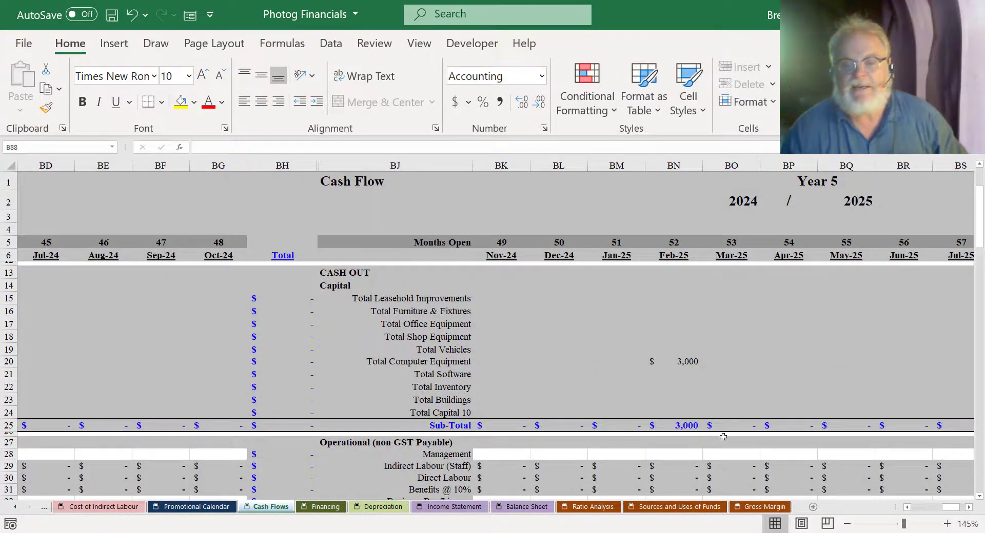
scroll(723, 437, "down", 5)
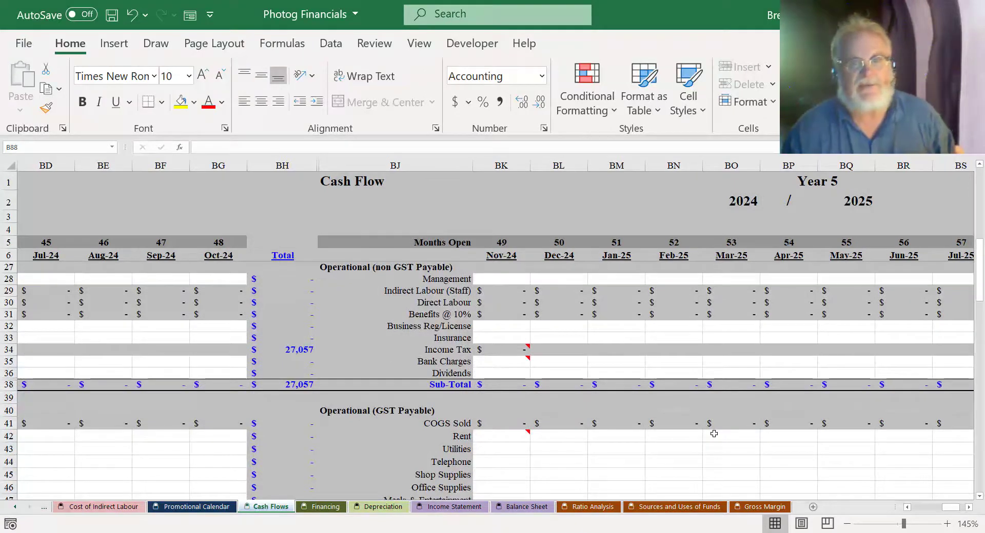